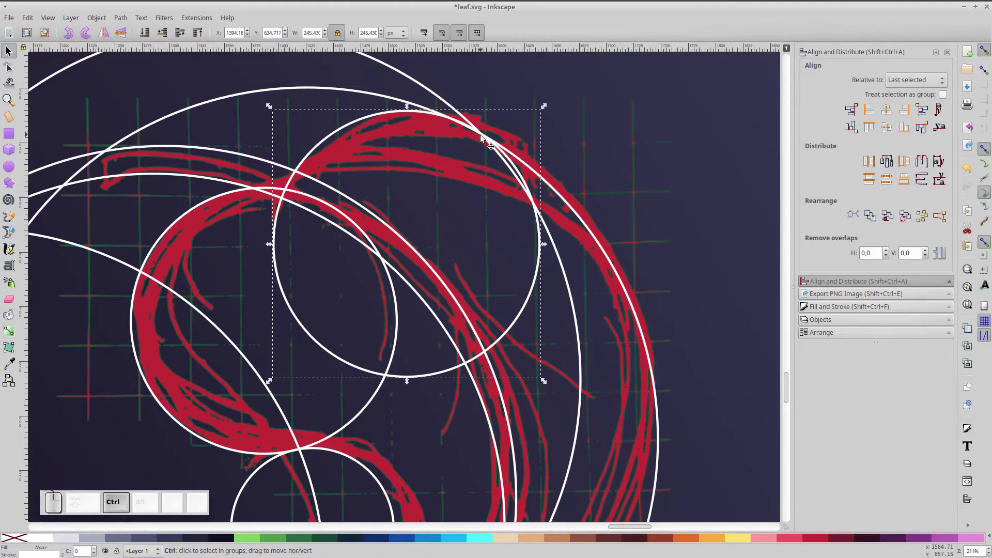
Move the red leaf sketch and the six concentric circles off the page to the empty canvas below left of it
key(ctrl)
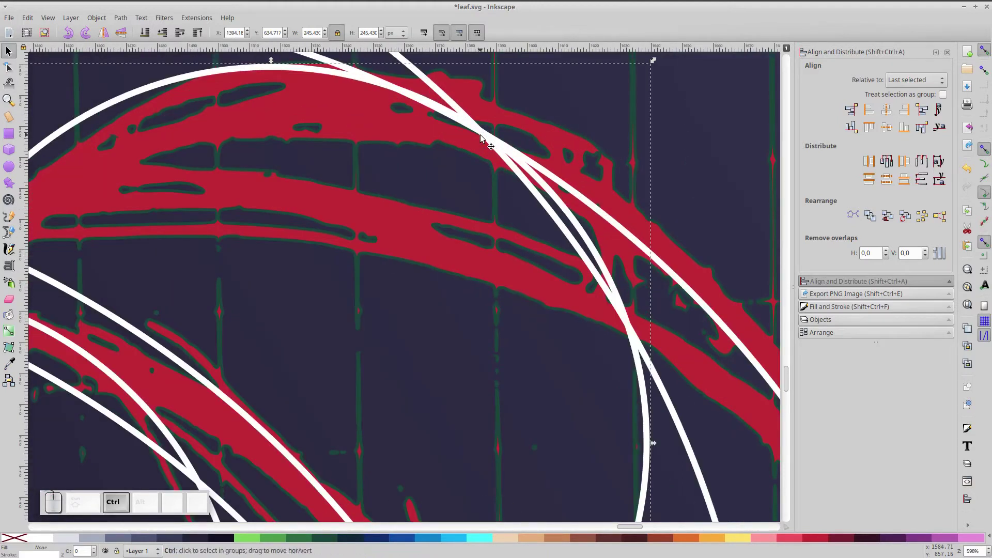
scroll(481, 138, down, 4)
key(5)
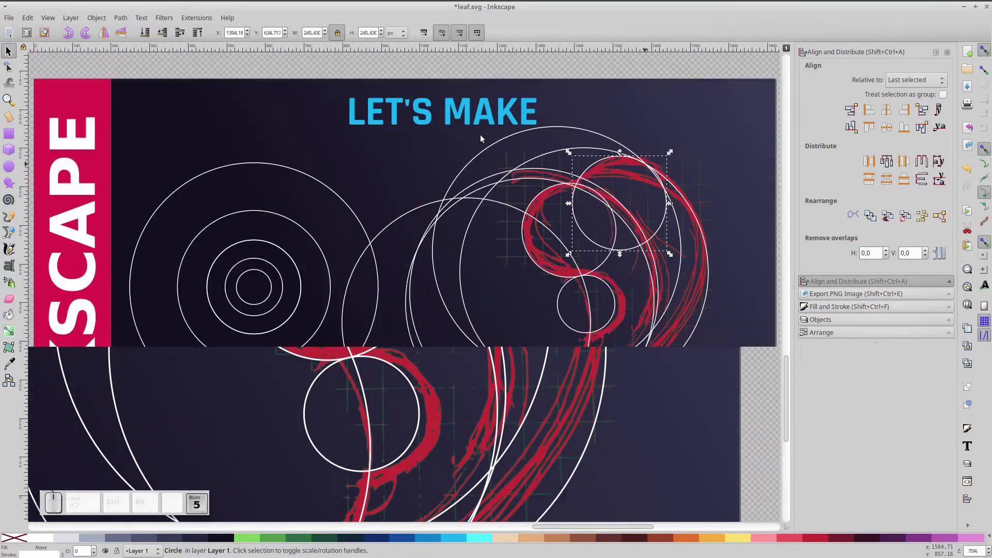
click(640, 178)
mouse_move(640, 180)
mouse_down()
mouse_move(615, 175)
mouse_move(574, 191)
mouse_move(174, 435)
mouse_move(224, 508)
mouse_move(274, 428)
mouse_move(304, 449)
mouse_move(416, 195)
mouse_up()
scroll(275, 427, down, 4)
key(space)
drag(363, 248, 150, 381)
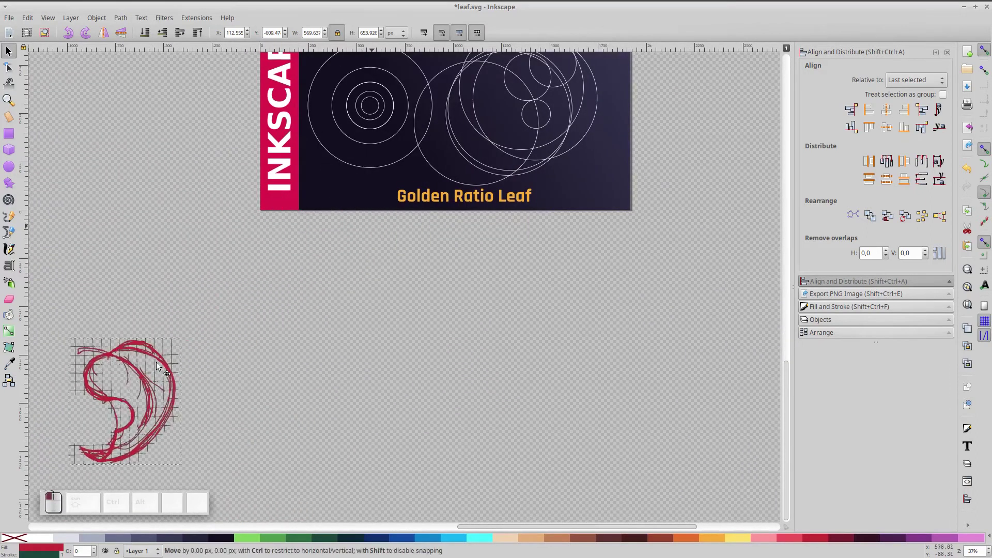
key(space)
drag(370, 285, 357, 318)
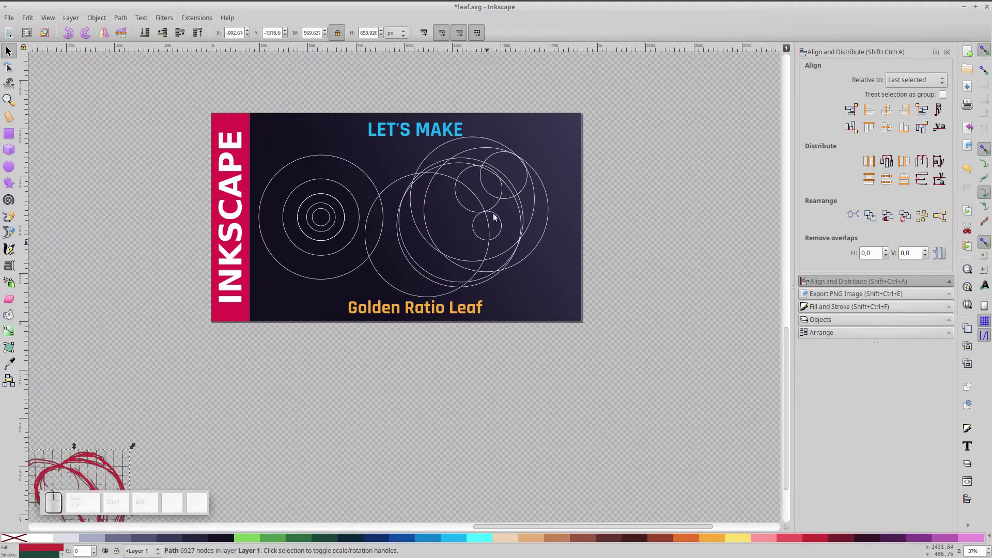
drag(218, 84, 398, 290)
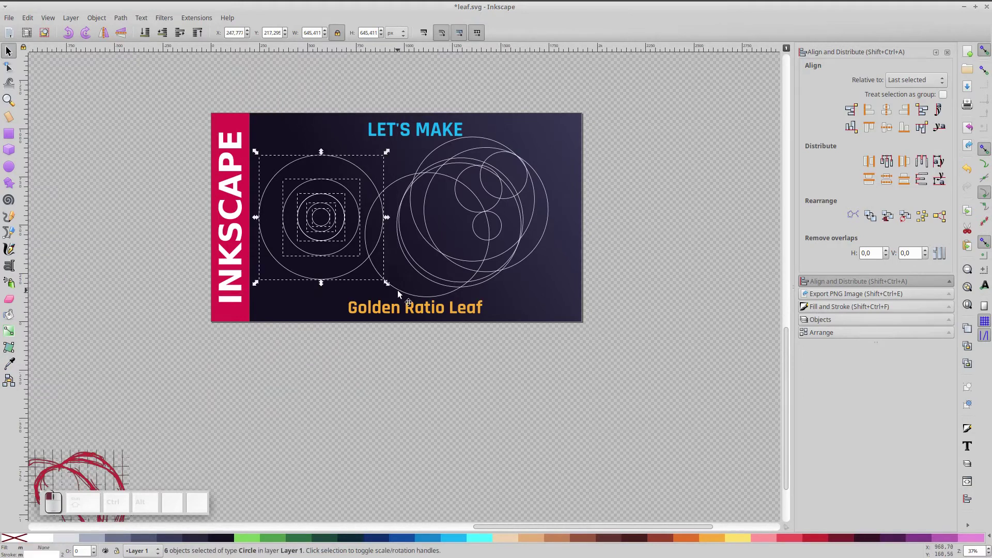
drag(333, 214, 79, 384)
Group the eight overlapping construction circles, leaving out the title, and place a duplicate of the group off the page to the left
drag(338, 88, 590, 299)
shift+click(409, 136)
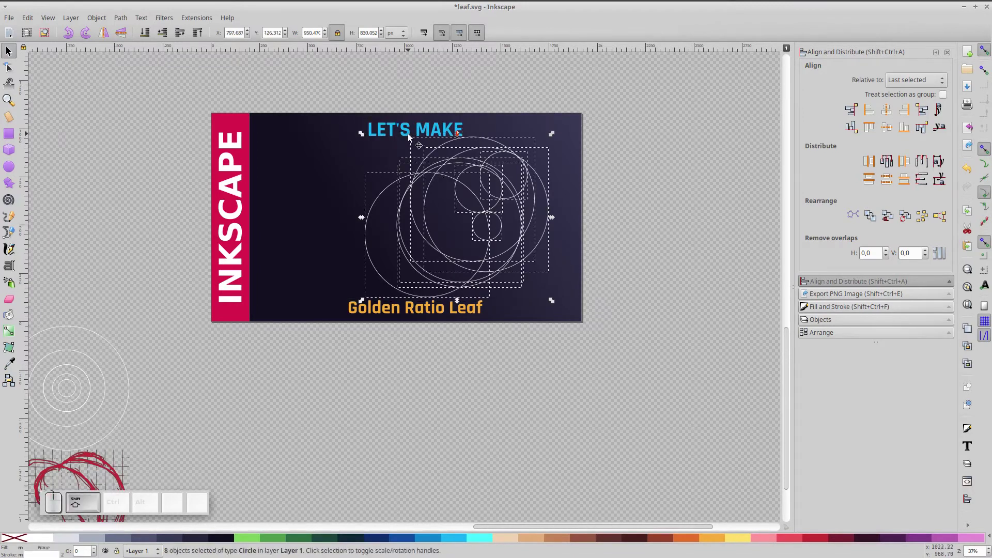
key(ctrl+g)
drag(462, 166, 95, 163)
Ungroup the eight construction circles on the page and combine them into a single path
click(490, 202)
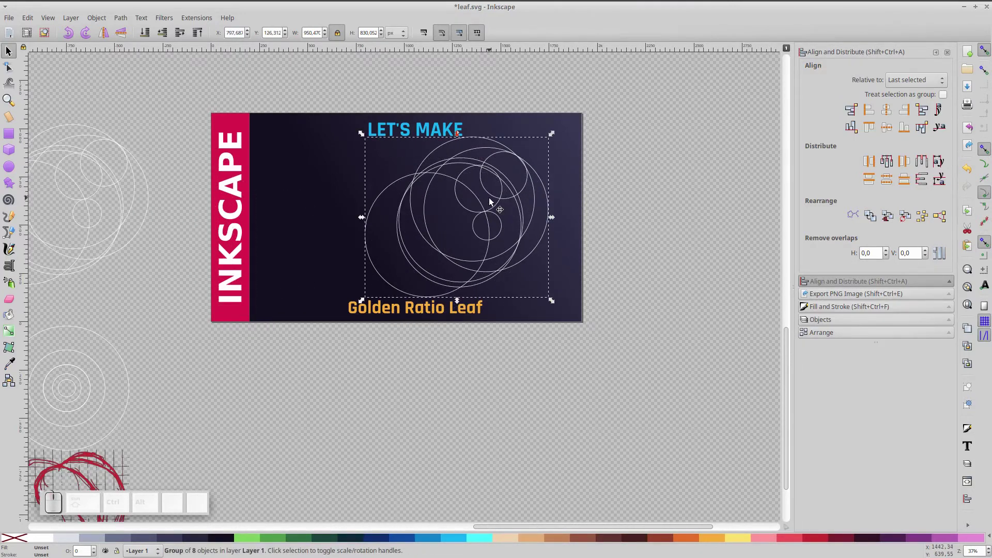
key(ctrl+shift+g)
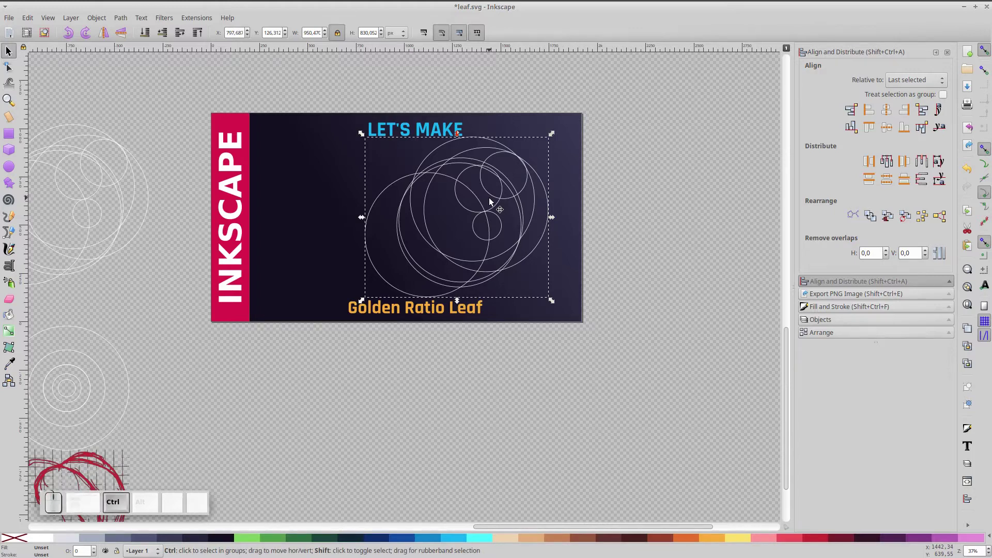
key(ctrl)
key(ctrl+k)
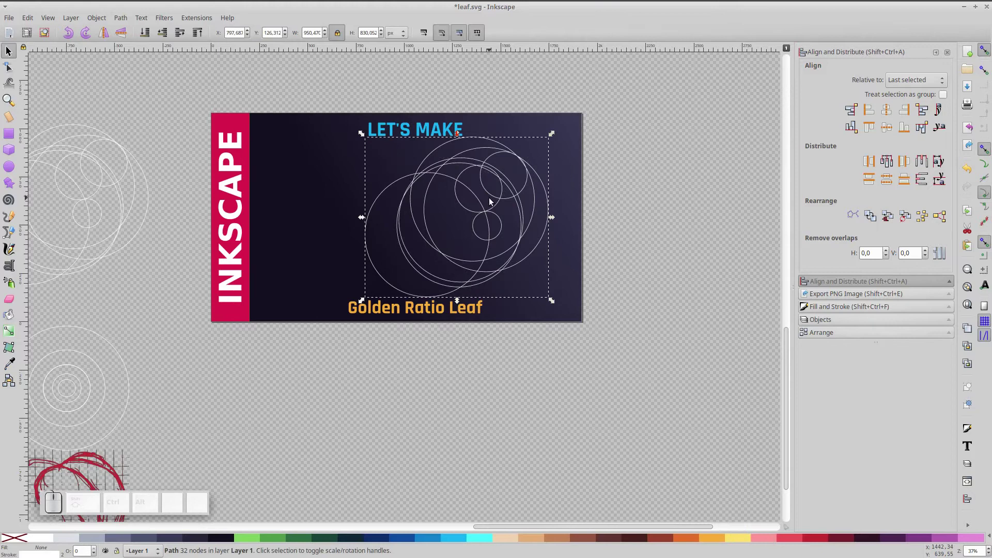
Draw a red rectangle about 937 by 1030 px over the construction circles and raise the combined circle path above it
click(9, 134)
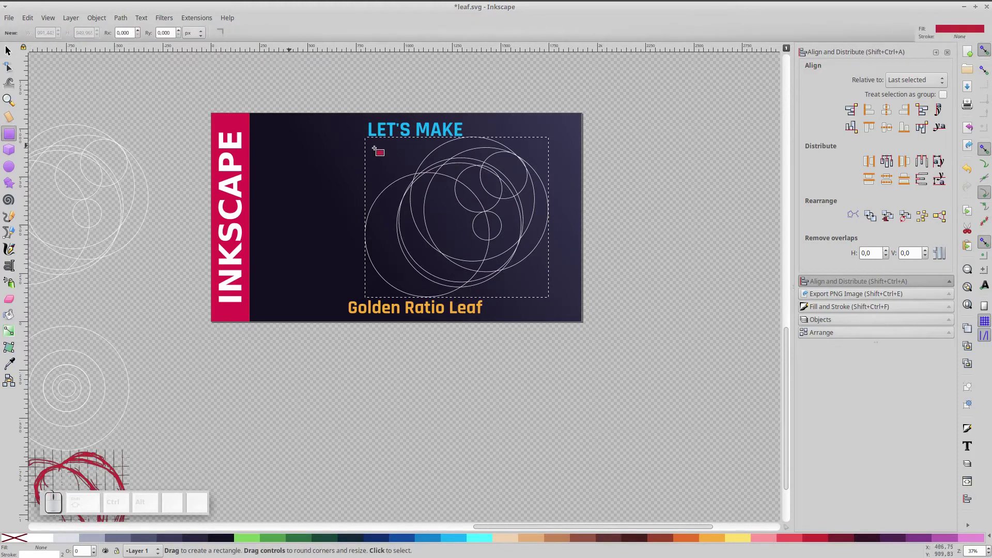
drag(385, 131, 566, 329)
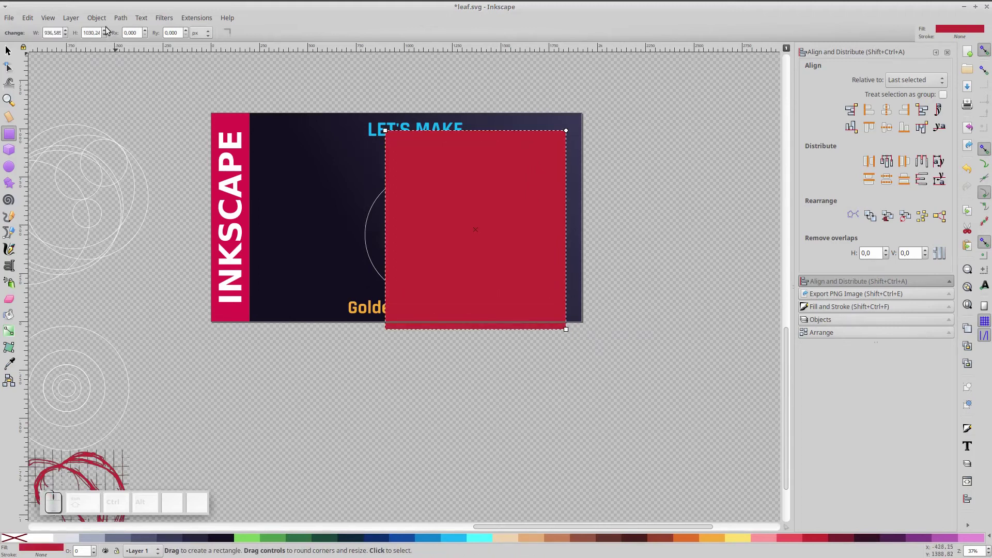
click(8, 50)
click(370, 218)
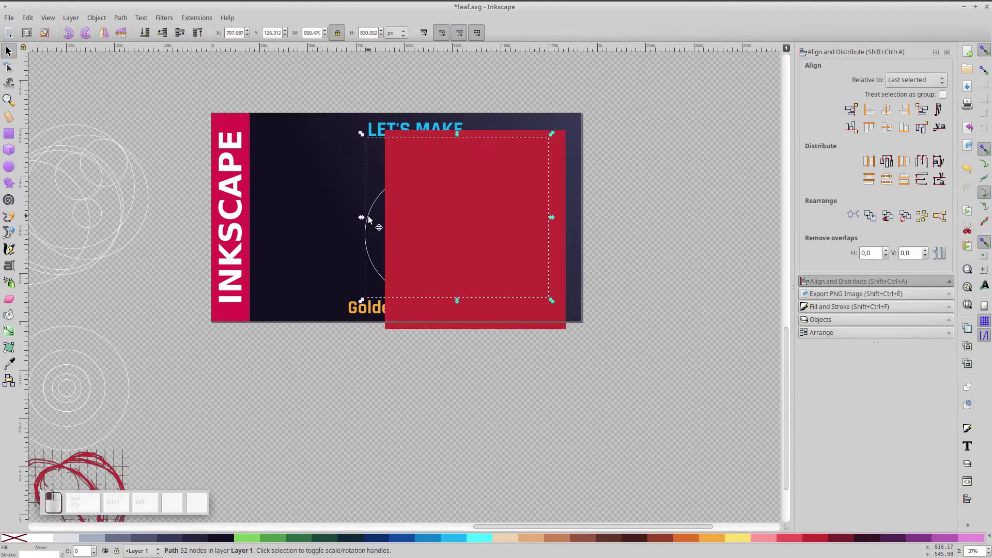
click(197, 33)
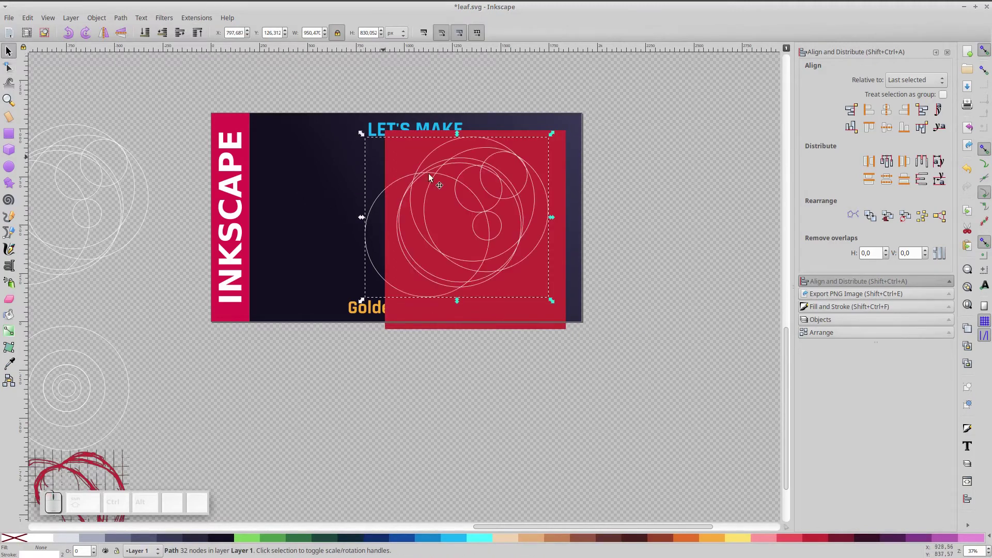
Divide the red rectangle with the combined circle path using the Division operation
shift+click(402, 147)
key(ctrl+KP_Divide)
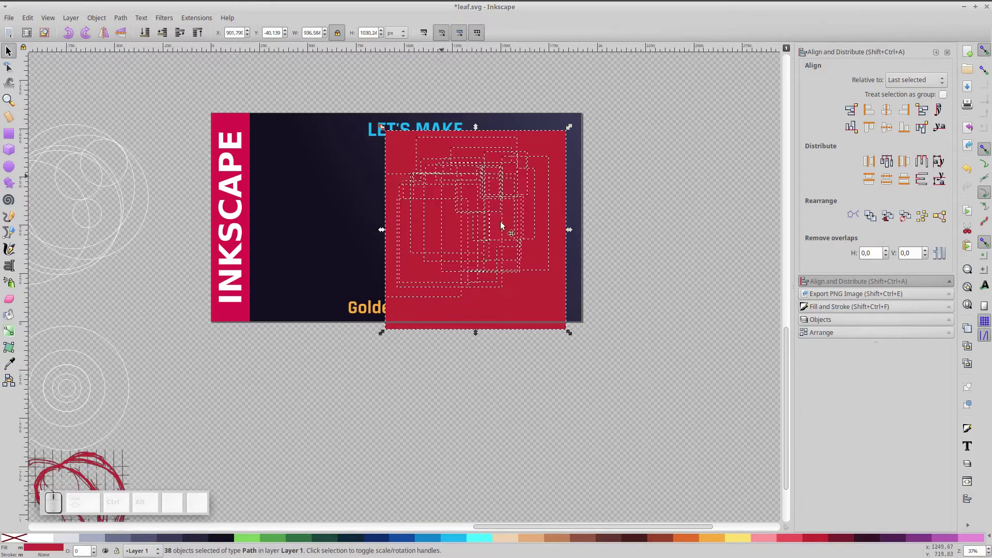
click(673, 265)
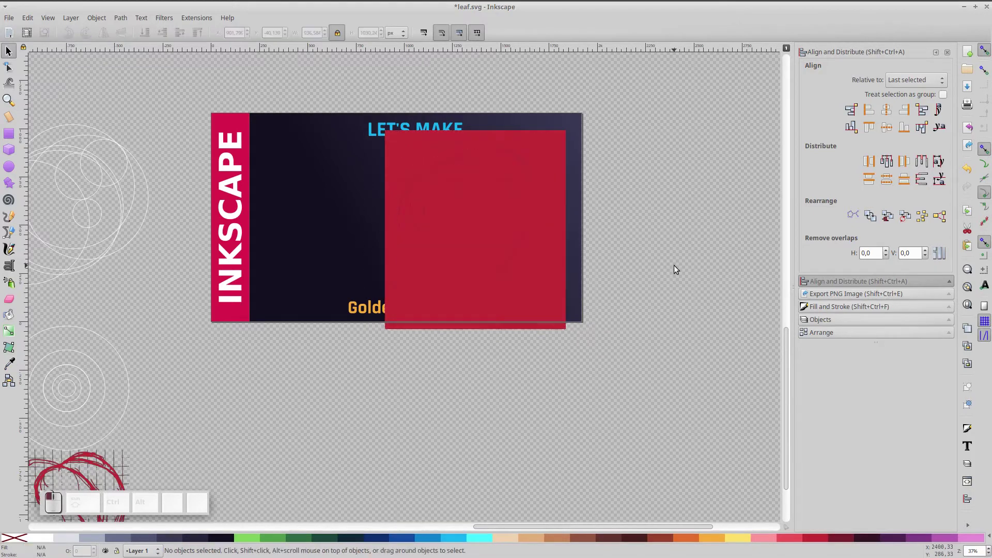
Give all the divided red pieces a white (#ffffff) stroke, leaving the LET'S MAKE title out of the selection
click(552, 296)
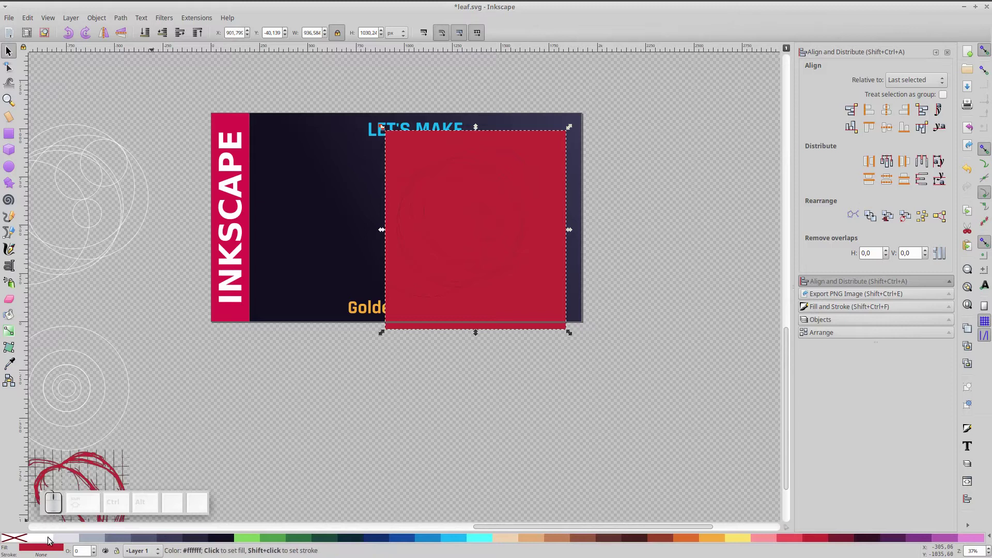
shift+click(102, 536)
drag(354, 89, 623, 359)
shift+click(372, 133)
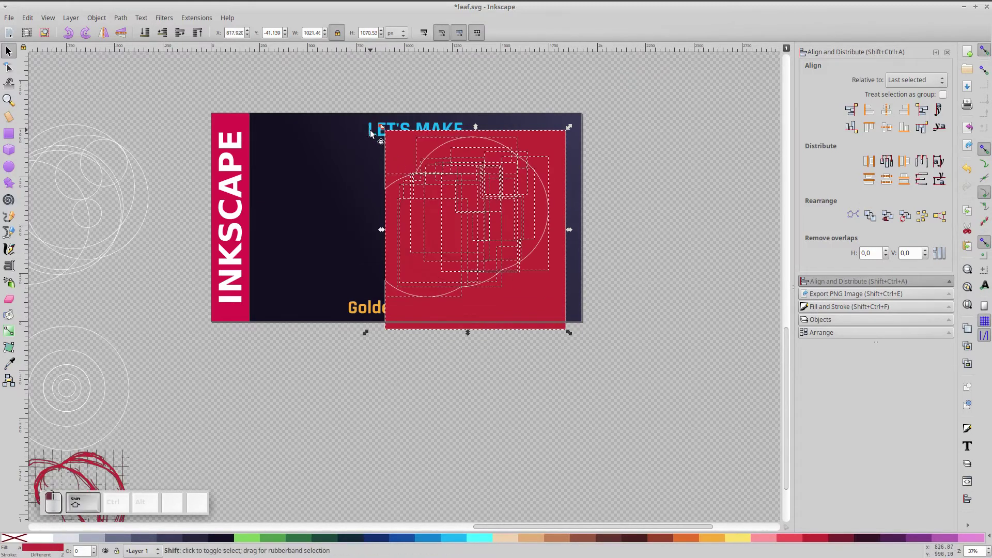
shift+click(35, 541)
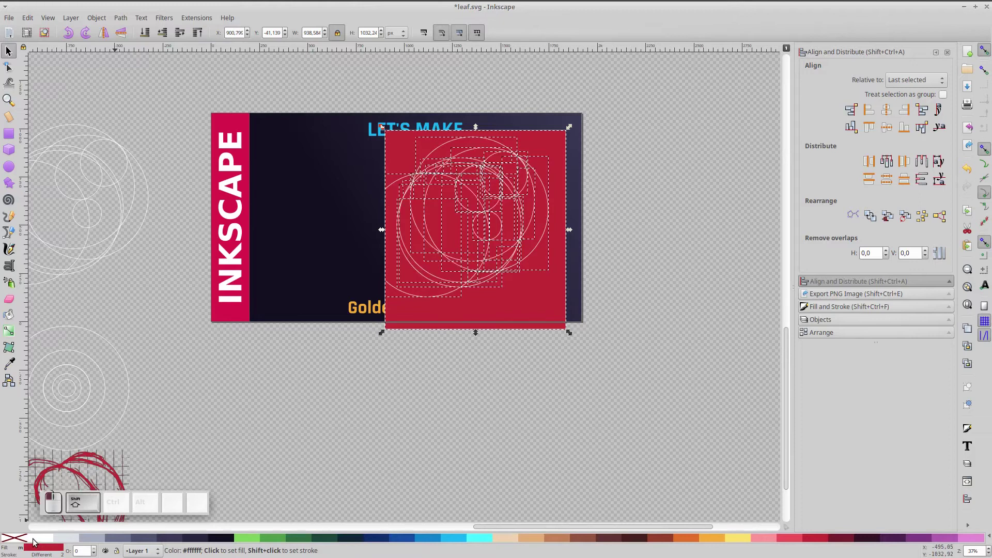
click(256, 461)
Delete the rectangle remnant outside the circles and the straight-edged piece at the far left of the shape
click(559, 146)
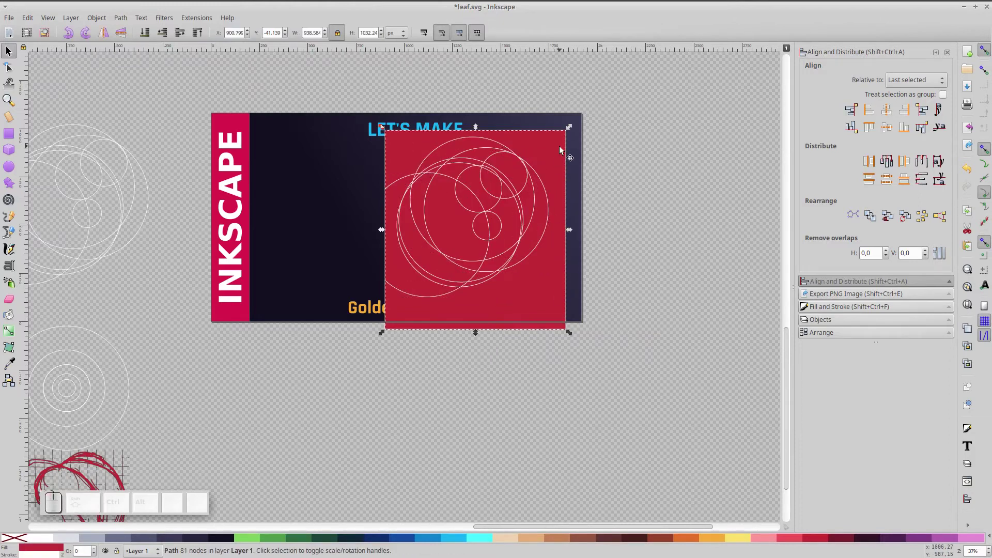
key(5)
key(space)
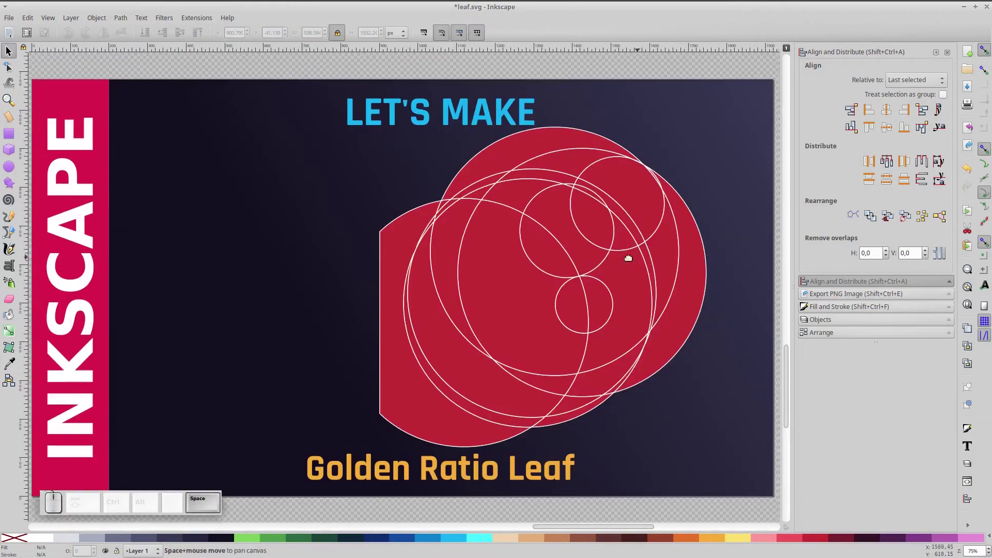
click(294, 243)
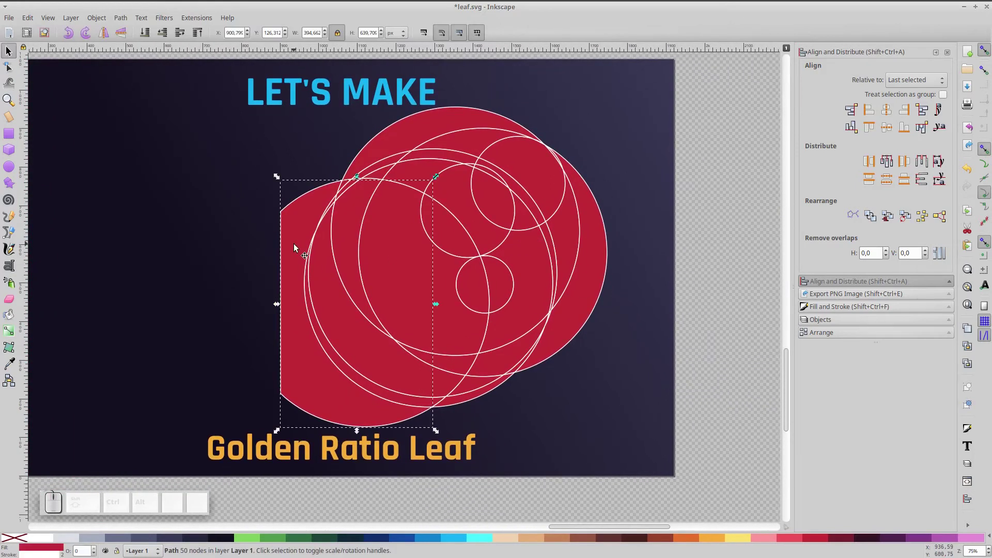
key(Delete)
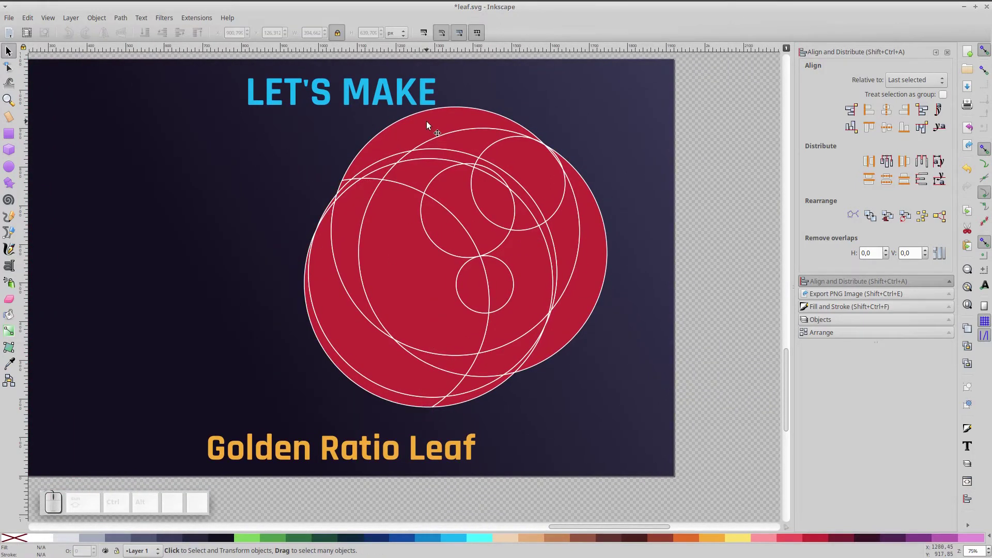
Delete the unneeded top crescent and the pieces in the upper left of the divided circles
click(467, 144)
key(Delete)
click(371, 184)
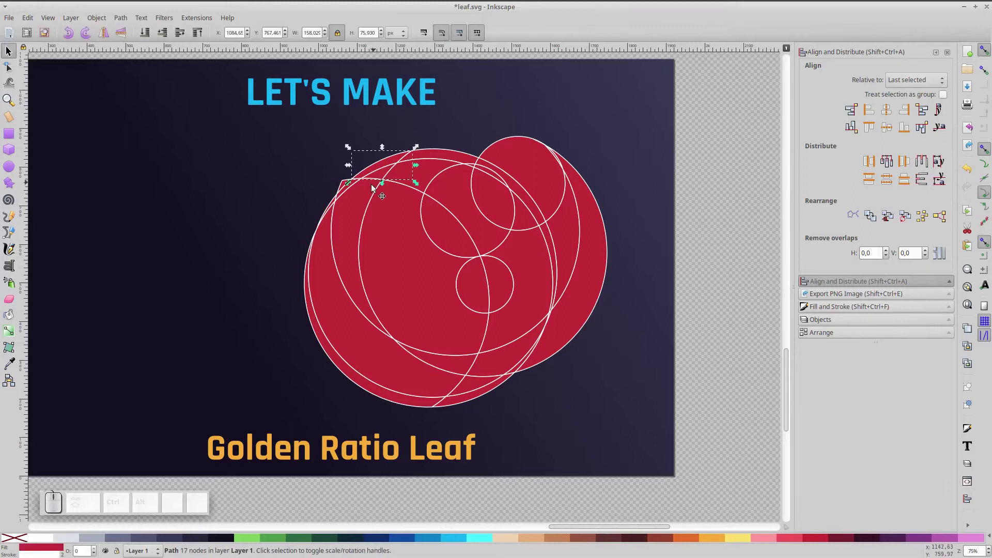
key(Delete)
click(365, 192)
key(Delete)
Delete the large inner piece and the pieces of the small circle to open the leaf's inner curve
click(421, 297)
key(Delete)
click(491, 292)
key(Delete)
click(497, 300)
key(Delete)
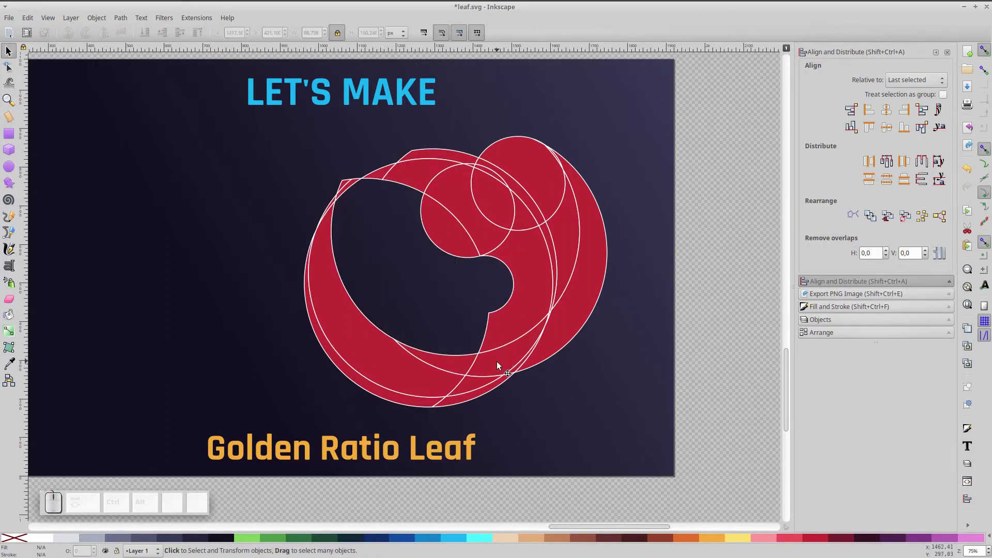
Delete the leftover crescent pieces along the lower left side outside the leaf outline
click(466, 387)
key(Delete)
click(390, 383)
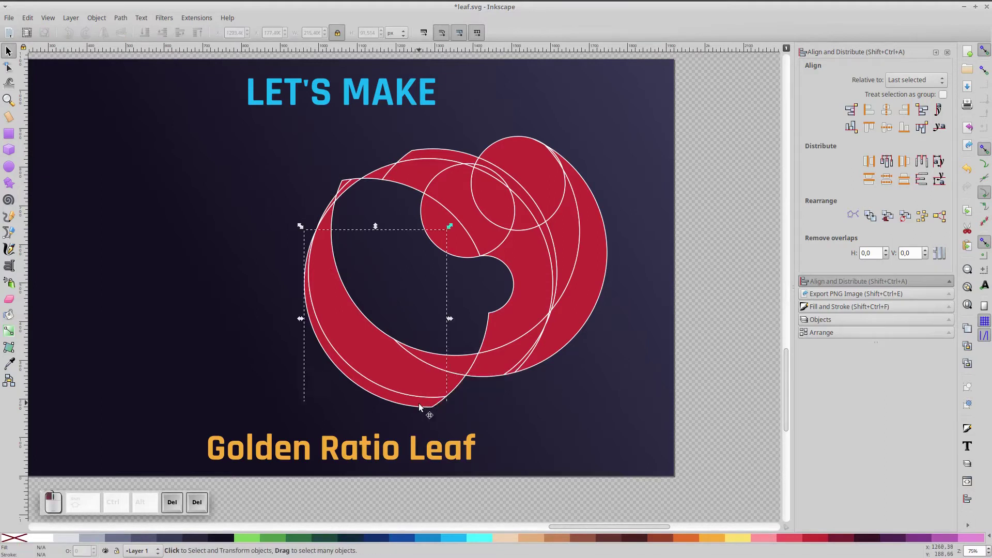
key(Delete)
click(390, 381)
key(Delete)
click(333, 190)
key(Delete)
Delete the thin pieces at the upper left and the band below the leaf's narrow upper tip
drag(295, 134, 411, 247)
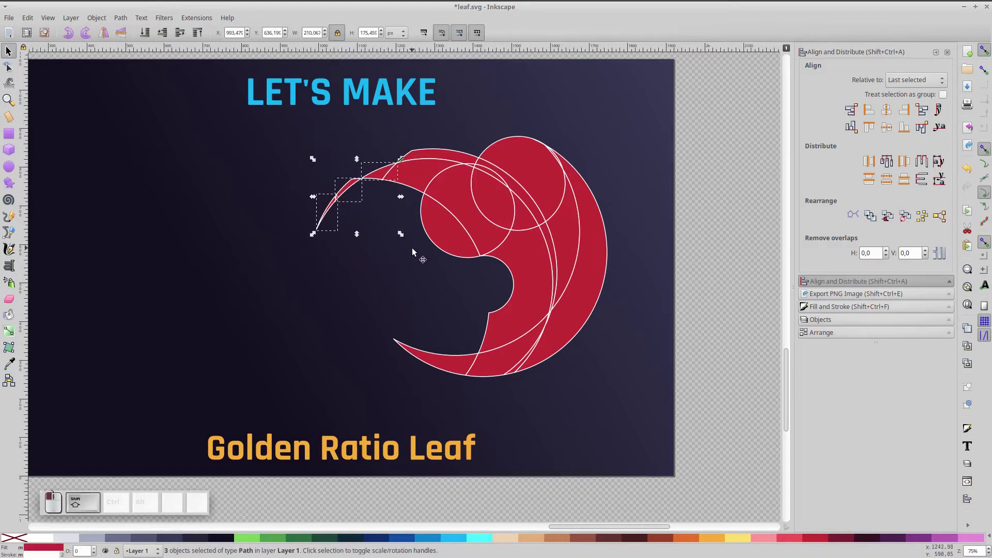
key(Delete)
click(419, 182)
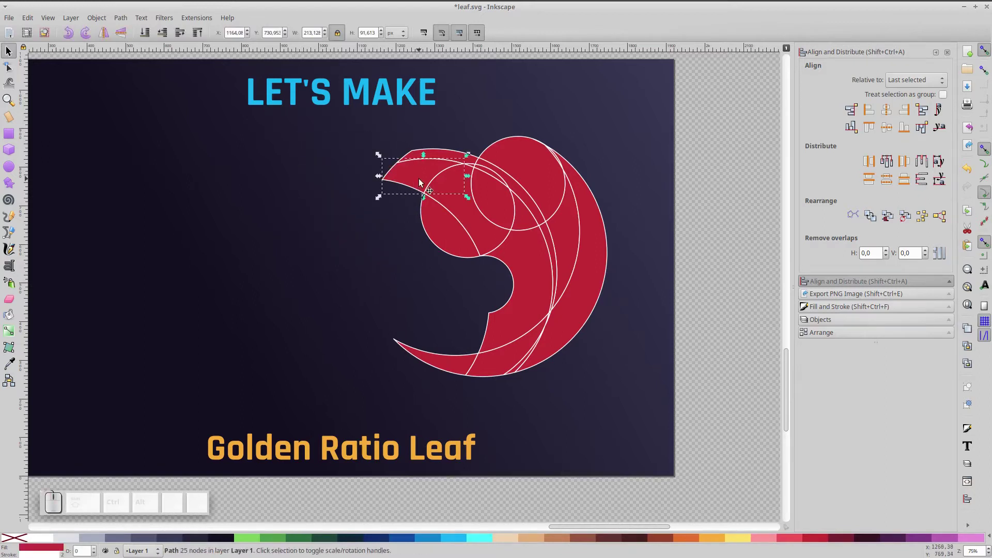
key(Delete)
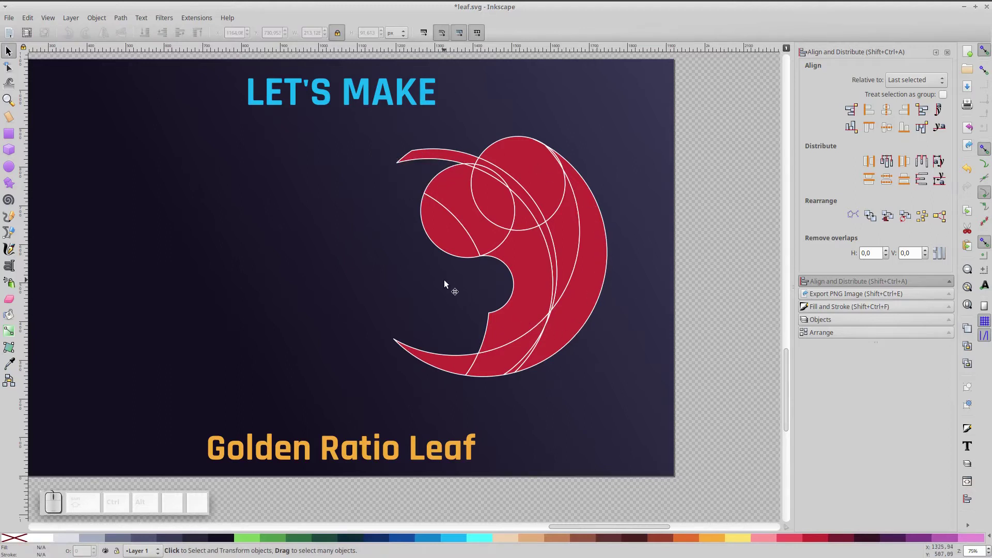
Union the two parts of the left round lobe with the central body and the adjoining lower piece
key(space)
scroll(447, 256, up, 1)
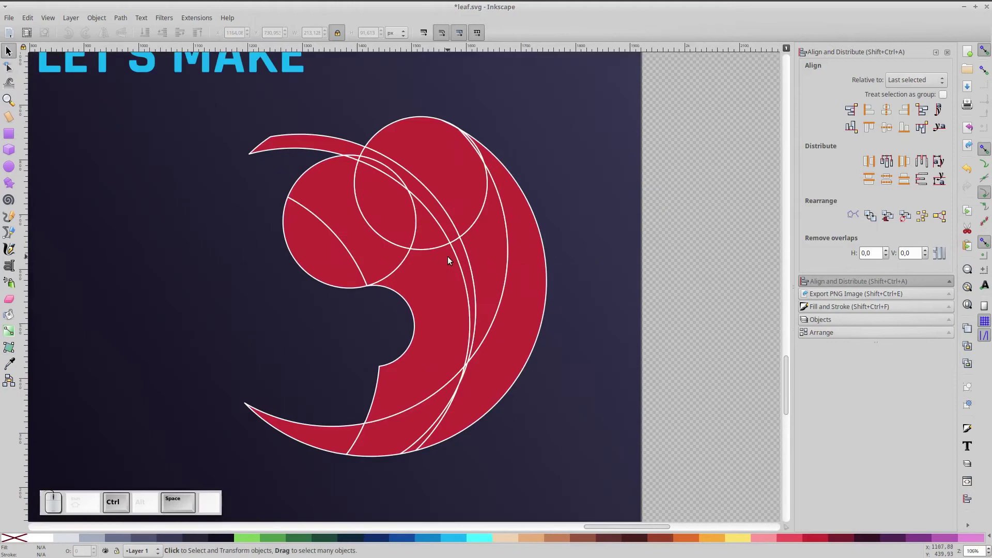
click(328, 235)
shift+click(324, 182)
shift+click(427, 343)
shift+click(384, 443)
key(ctrl+plus)
Union the large right crescent and the thin slivers at the bottom with the leaf's main body
click(478, 384)
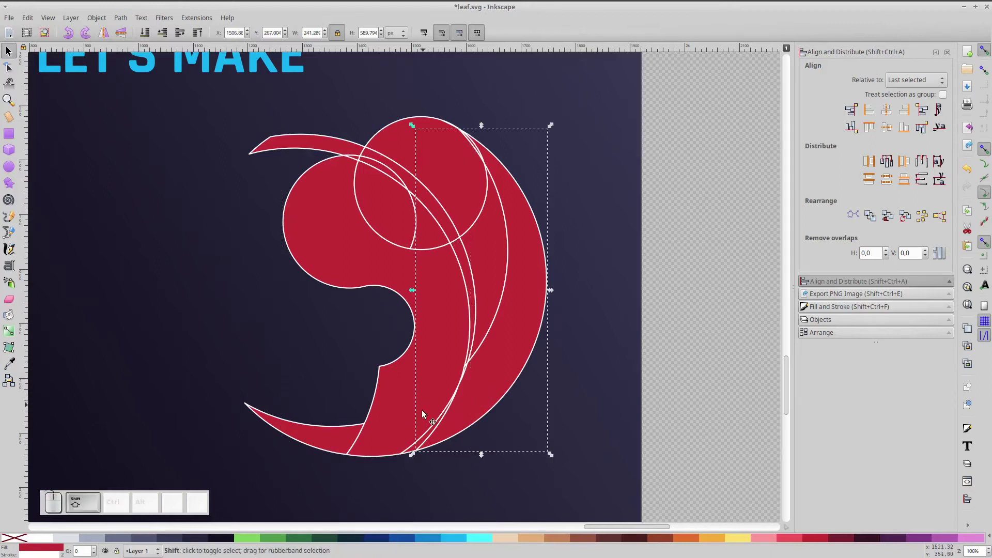
shift+click(421, 441)
shift+click(421, 441)
shift+click(395, 436)
key(ctrl+plus)
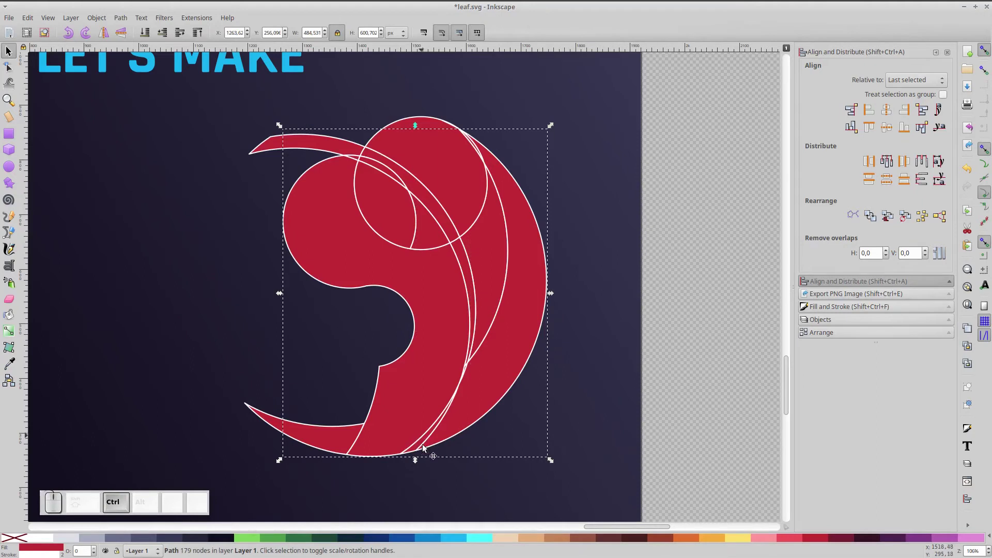
click(423, 418)
shift+click(433, 347)
key(ctrl+minus)
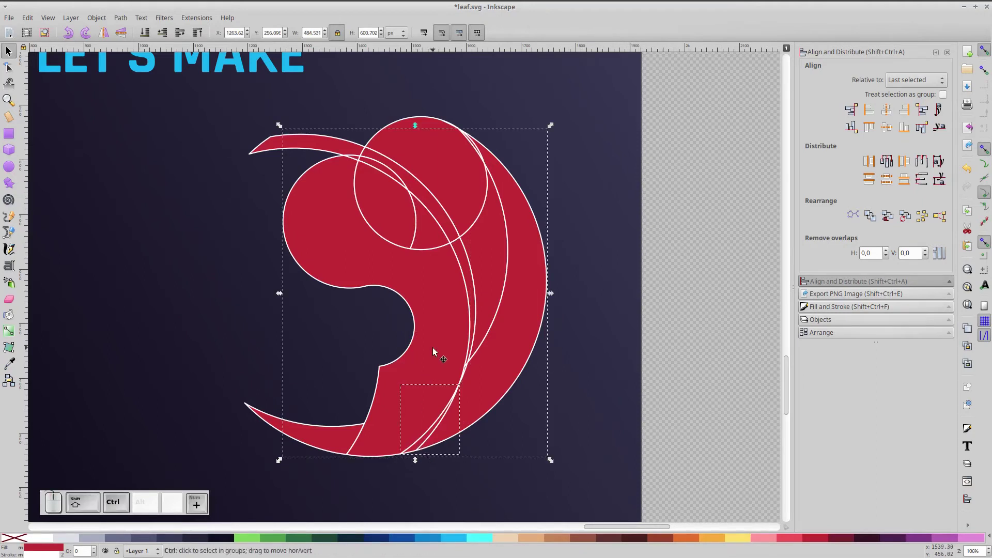
Union the inner right piece and the upper circle piece with the leaf's main body
click(503, 258)
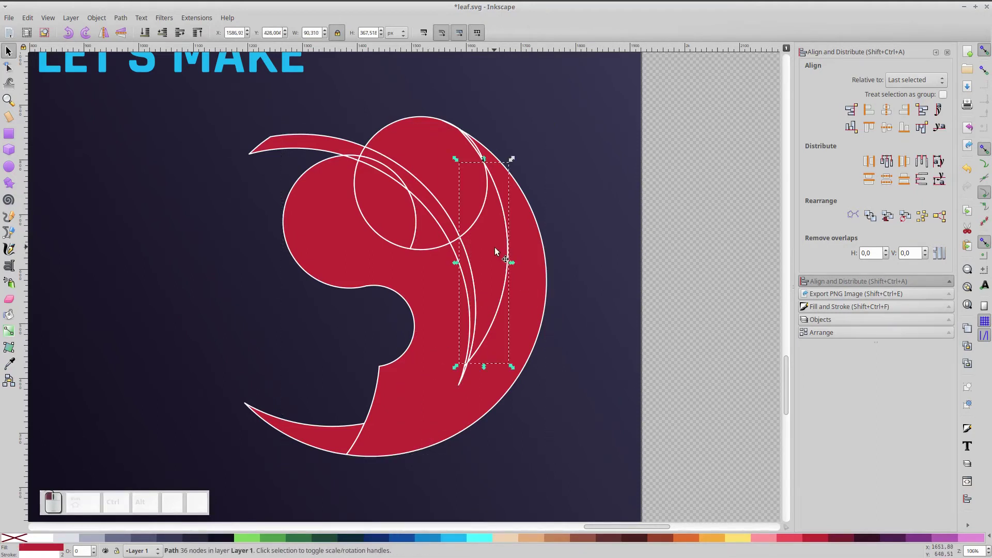
shift+click(519, 258)
shift+click(448, 169)
key(ctrl+plus)
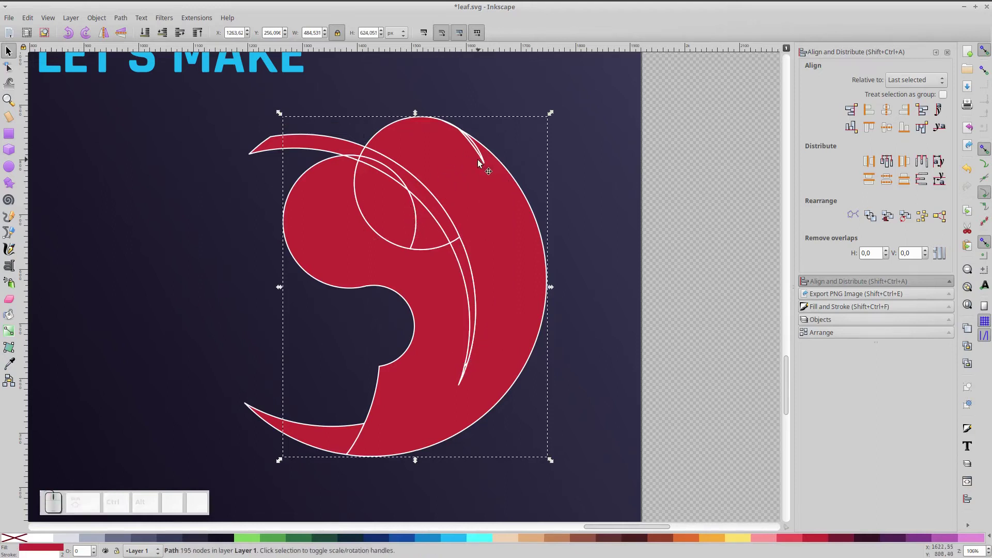
Merge the thin sliver at the leaf's upper right edge into the main body
scroll(478, 160, right, 2)
scroll(455, 165, up, 1)
click(429, 169)
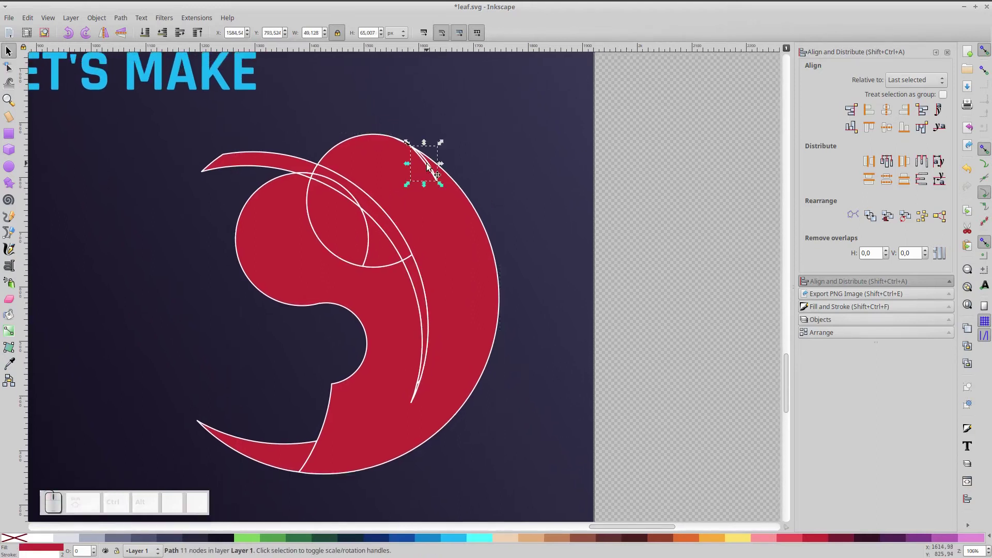
shift+click(454, 295)
key(ctrl+slash)
Union the inner overlap pieces on the concave side of the vein with the leaf's main body
click(346, 246)
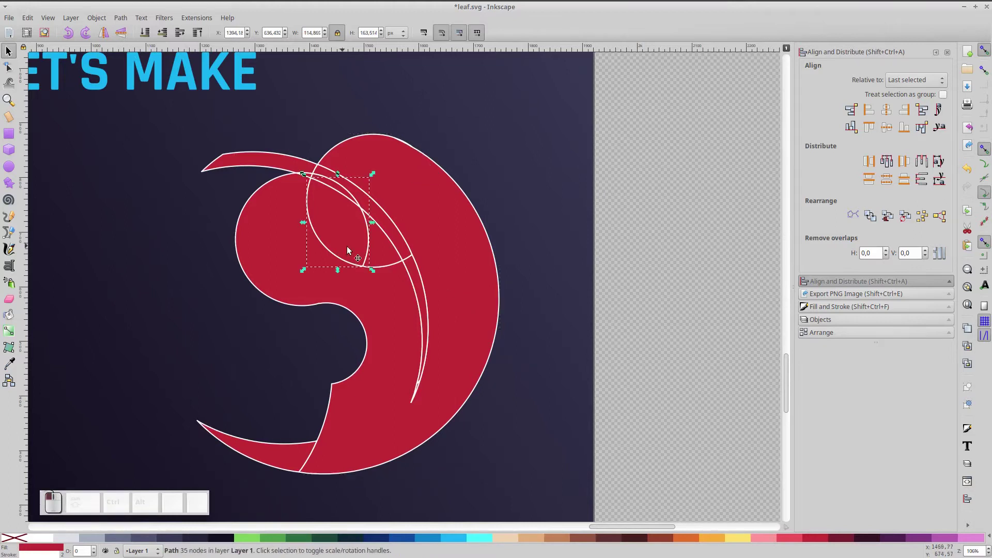
shift+click(346, 246)
shift+click(384, 309)
shift+click(378, 262)
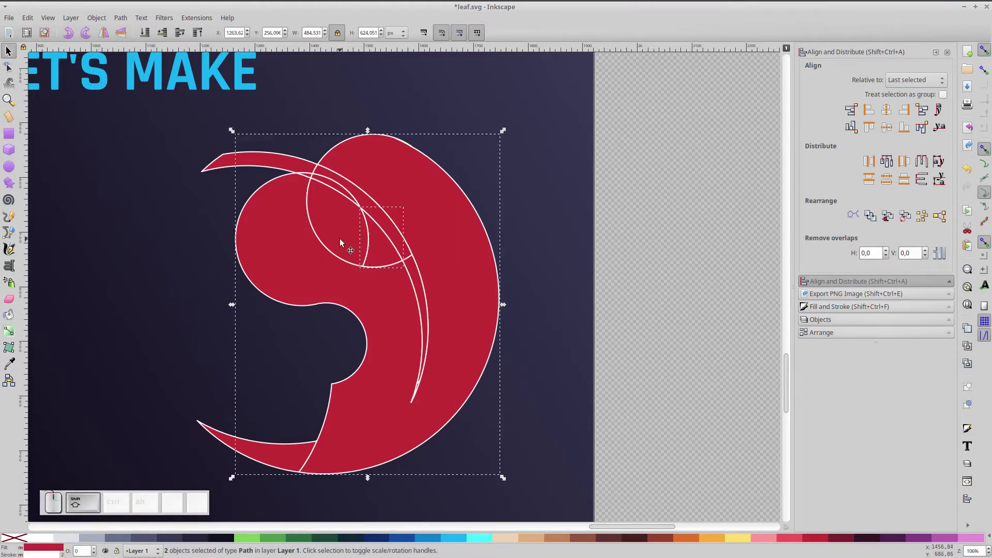
key(ctrl+plus)
Union the curved strip pieces along the leaf's middle into one vein shape and save the document
click(397, 244)
shift+click(345, 192)
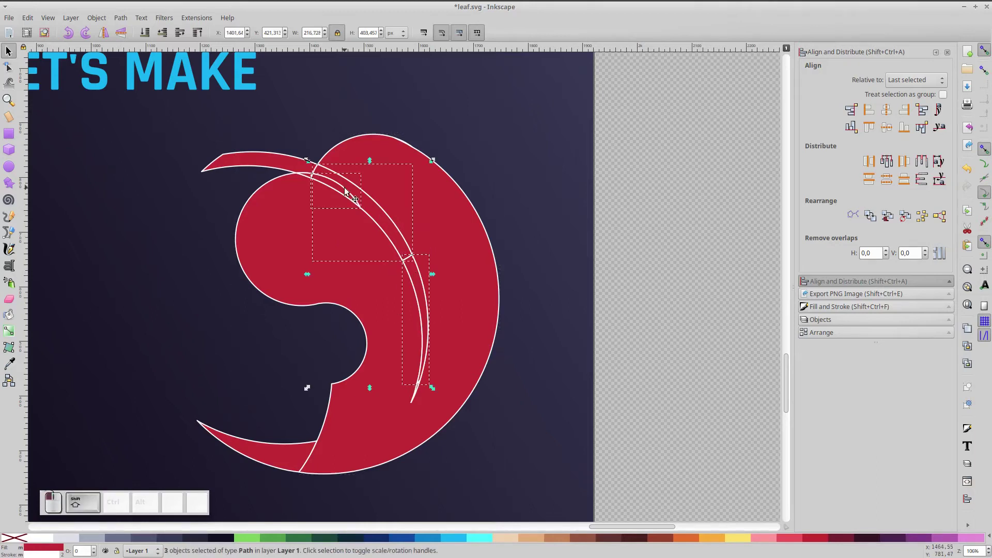
key(ctrl+plus)
key(5)
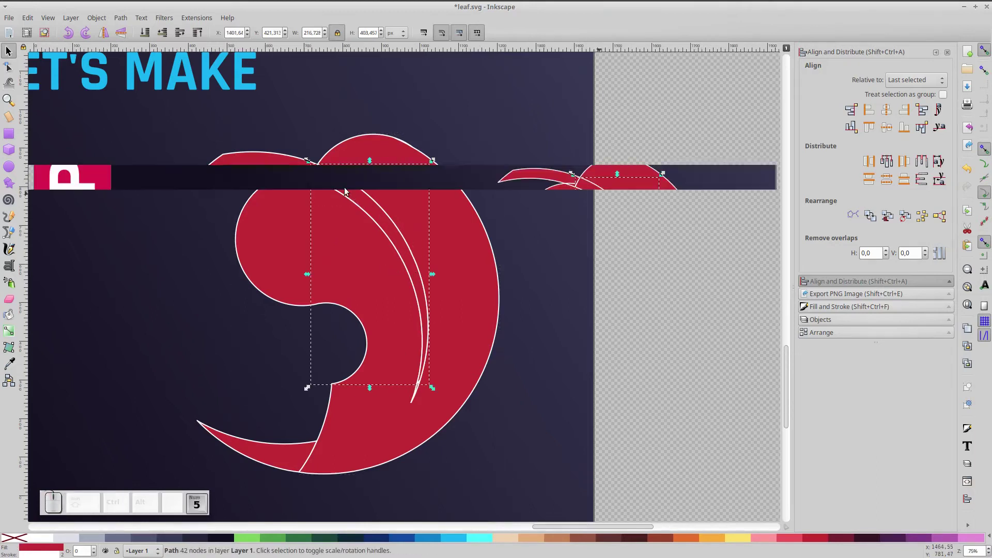
click(612, 69)
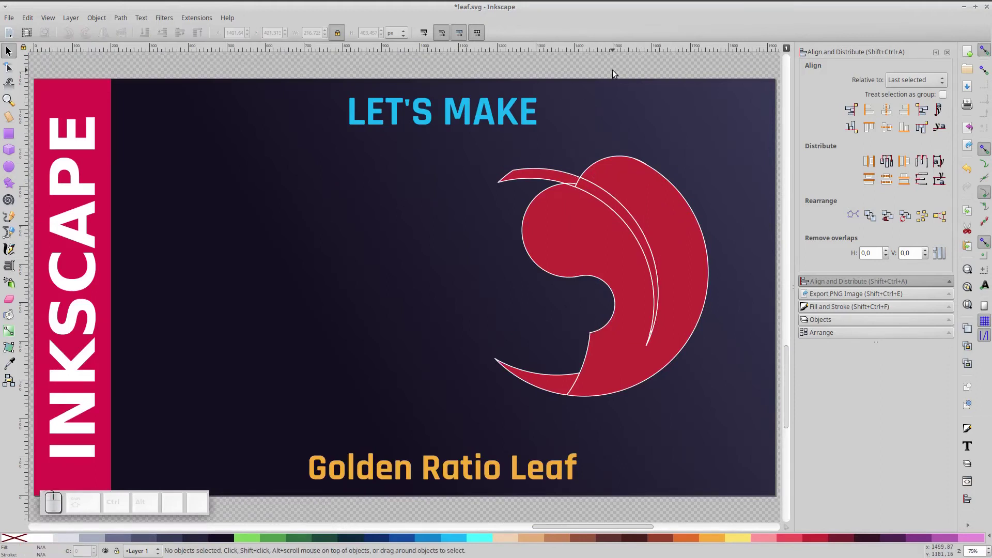
key(ctrl+s)
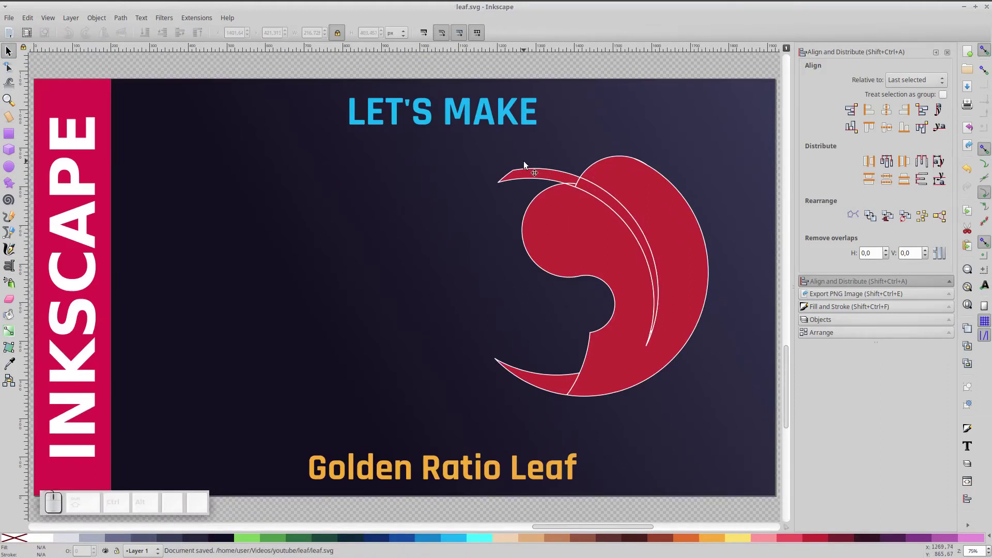
Union the small piece below the stem's inner end with the stem strip
scroll(566, 187, up, 3)
click(591, 178)
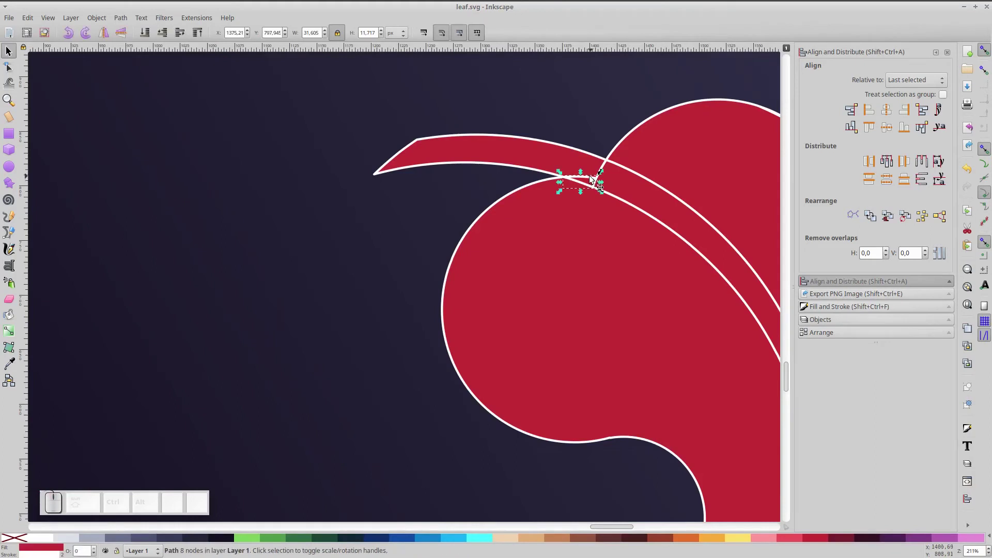
shift+click(573, 165)
key(ctrl+plus)
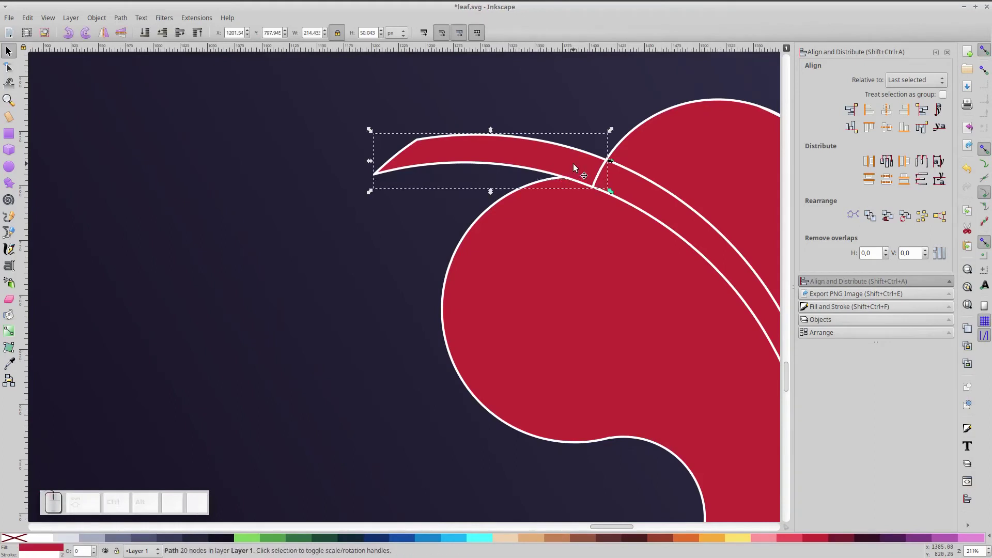
Fill the stem with light brown
key(5)
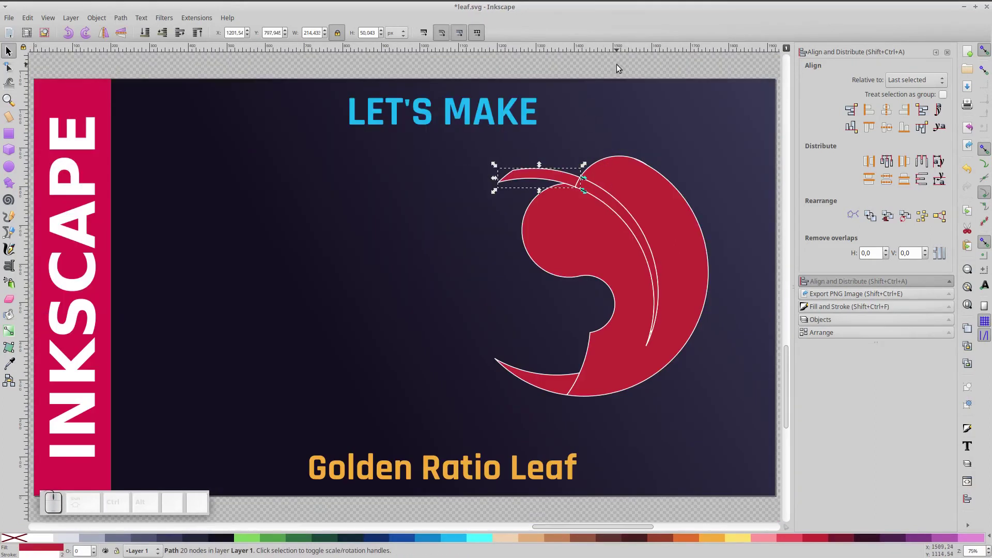
click(591, 543)
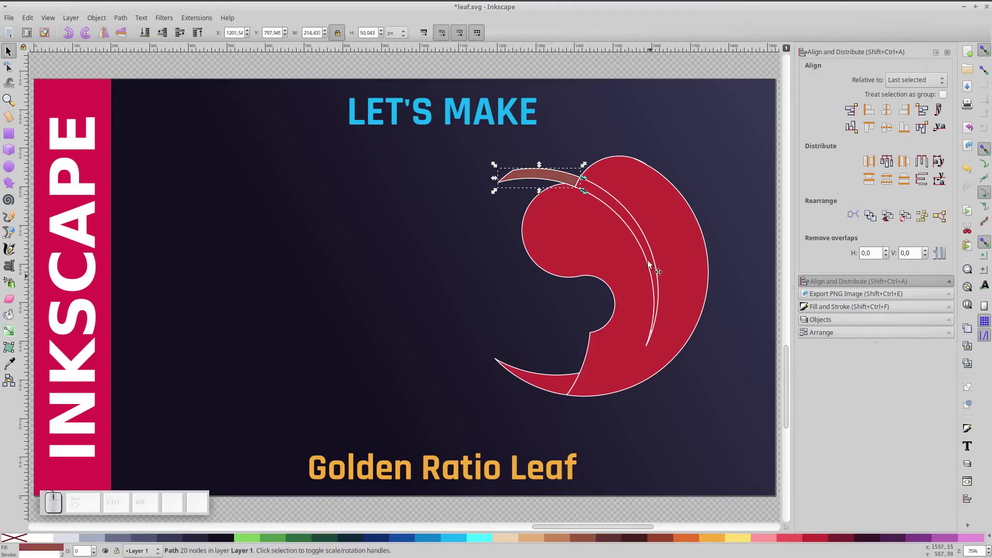
click(557, 538)
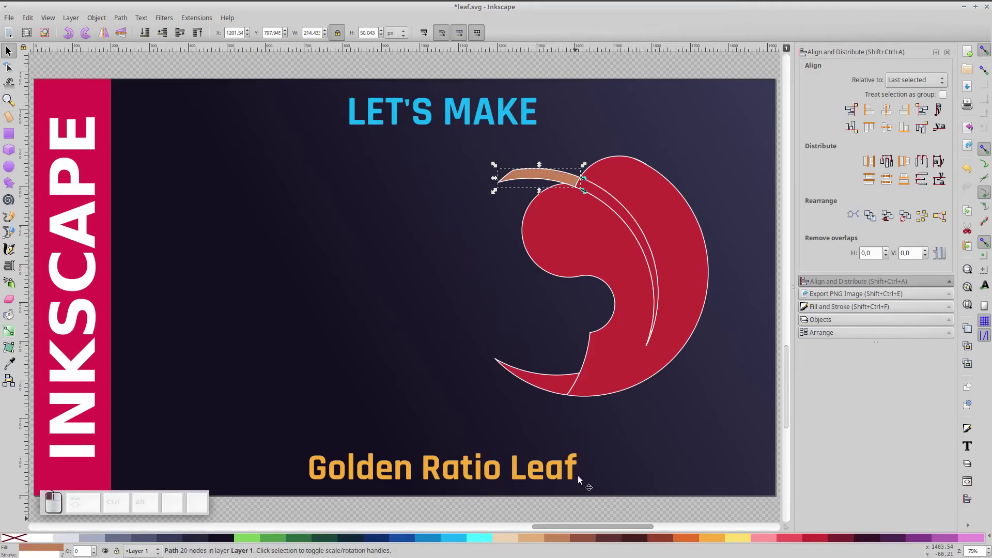
Fill the central vein with medium-dark green and the leaf's main body with lighter green
click(630, 217)
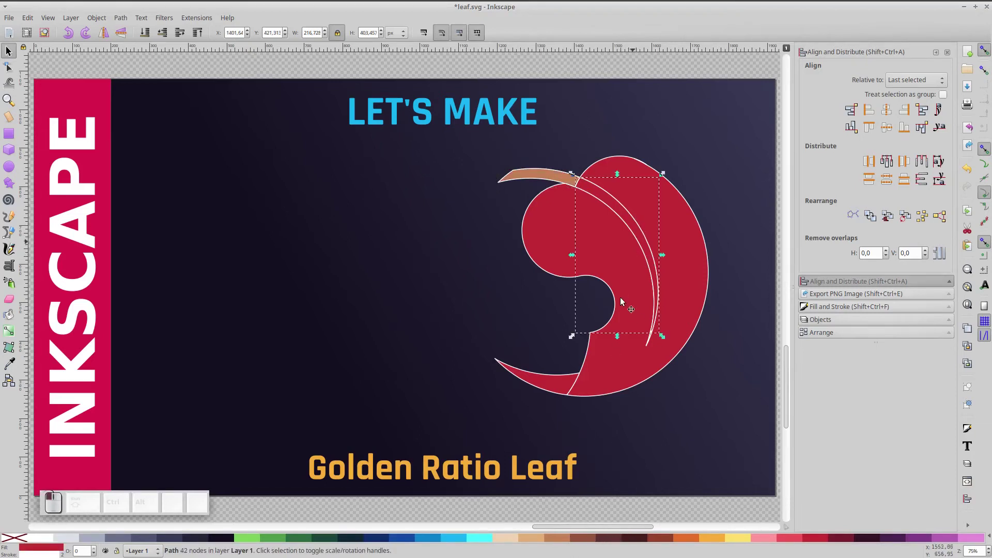
click(320, 542)
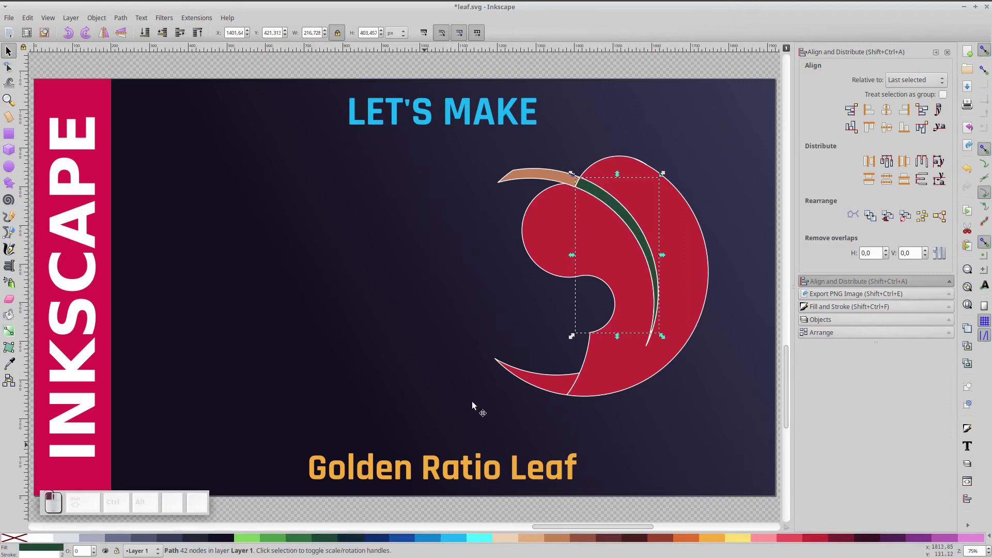
click(299, 537)
click(562, 242)
click(273, 537)
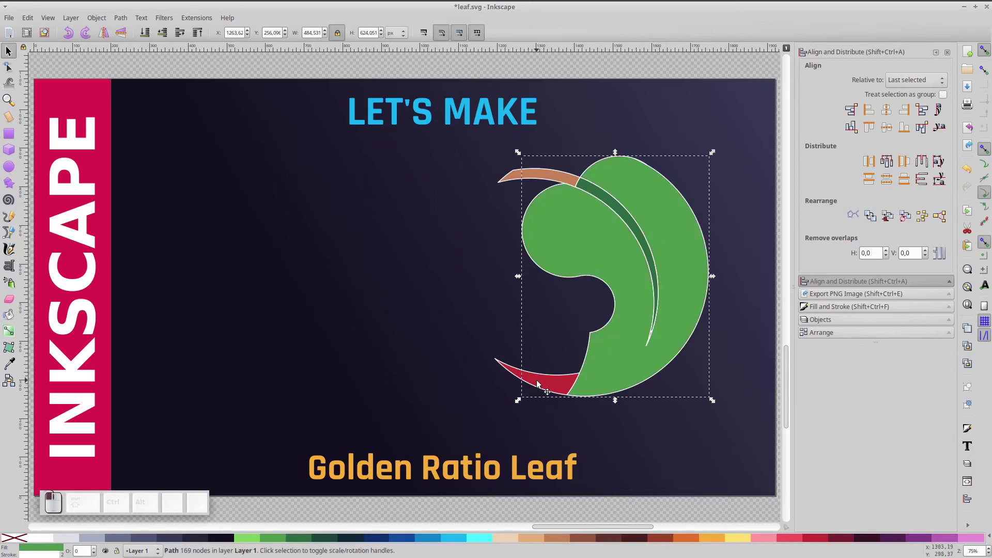
Fill the pointed lower-left leaf piece with dark green #1a453b
click(537, 385)
click(319, 541)
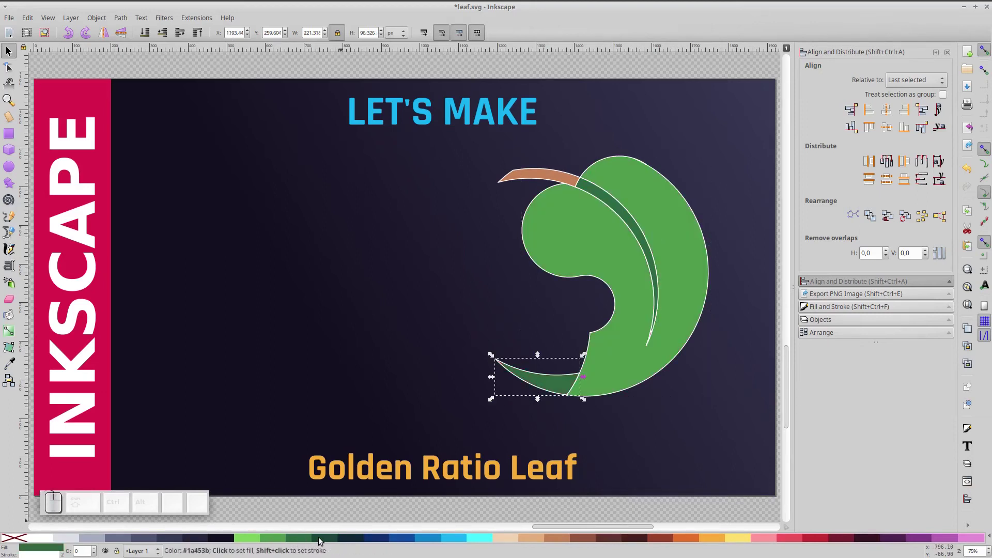
click(320, 541)
click(440, 247)
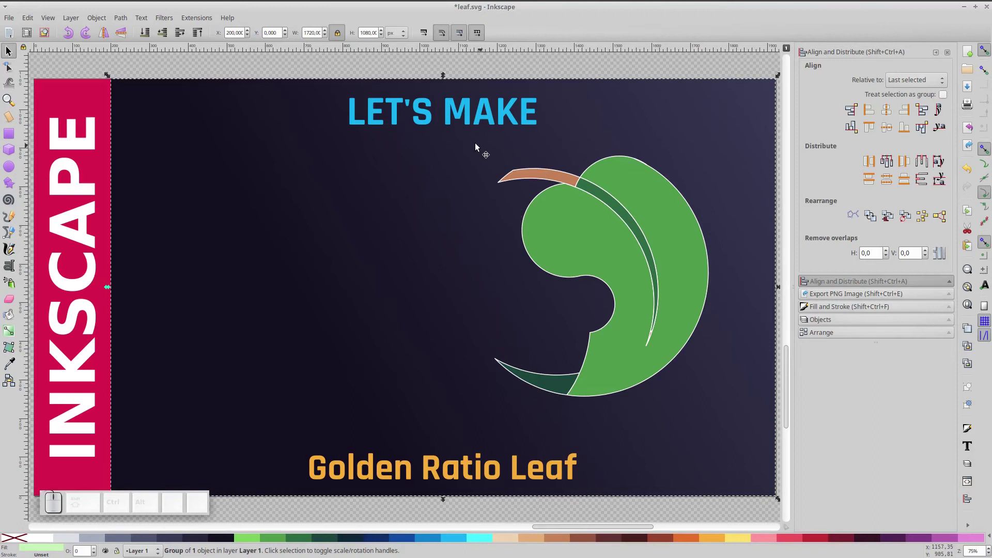
Select all pieces of the leaf and group them
click(515, 169)
drag(516, 170, 730, 420)
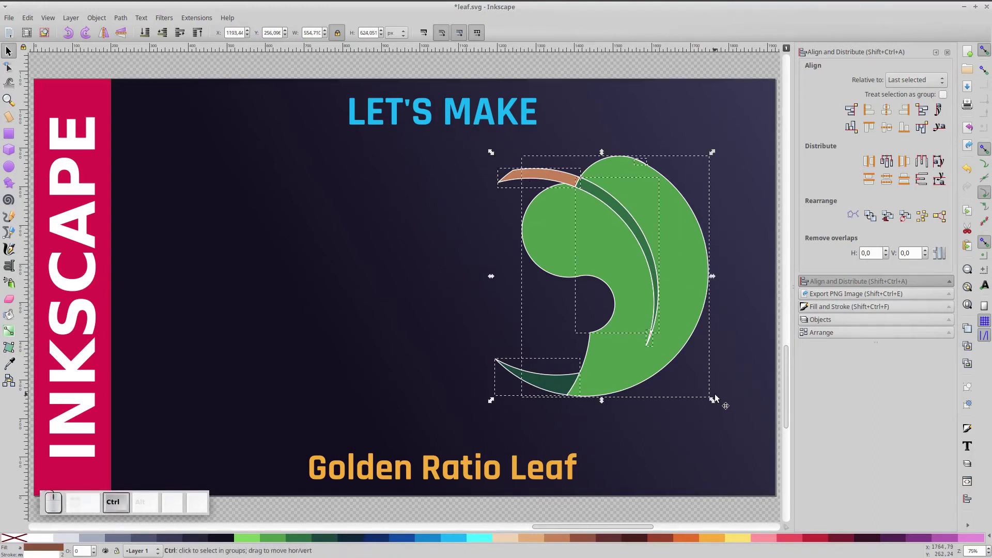
key(ctrl+g)
Center the leaf group horizontally and vertically on the dark background and save the document
shift+click(640, 131)
click(886, 109)
click(887, 126)
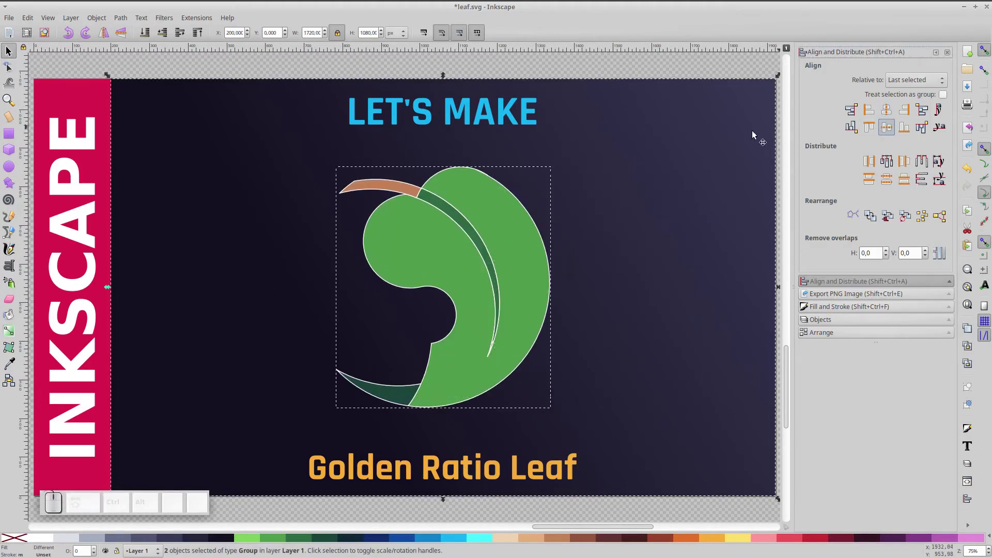
click(663, 69)
key(ctrl+s)
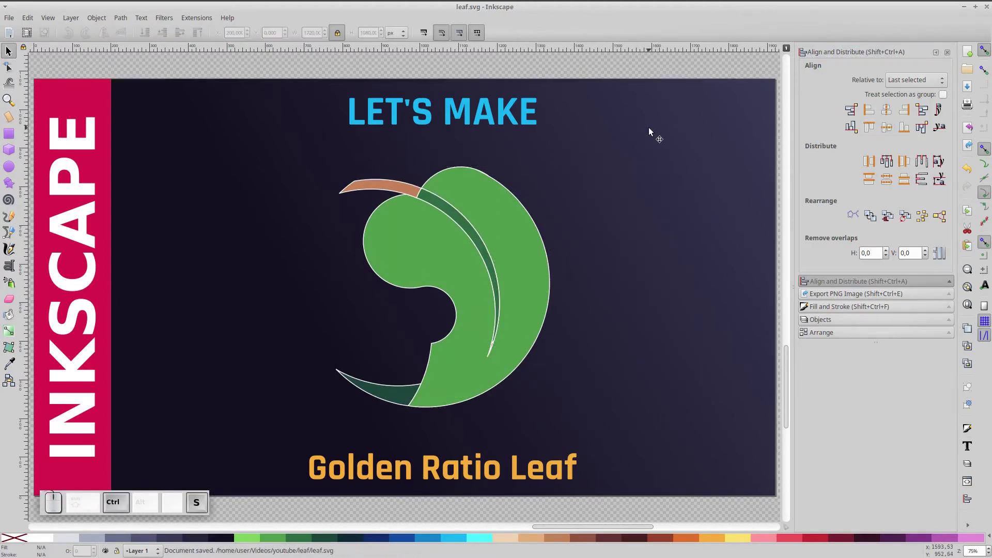
Remove the white stroke from the whole leaf group
click(726, 68)
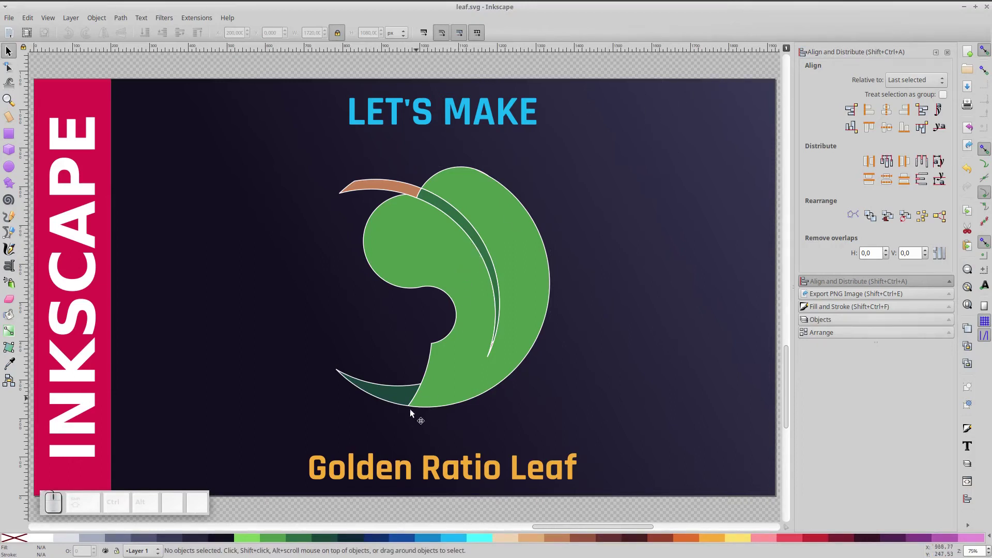
click(399, 397)
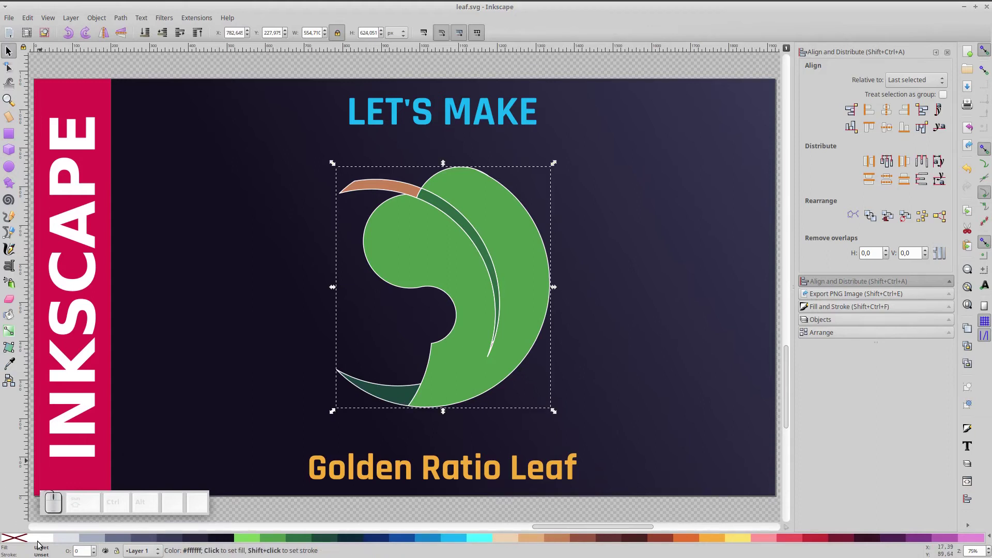
shift+click(17, 538)
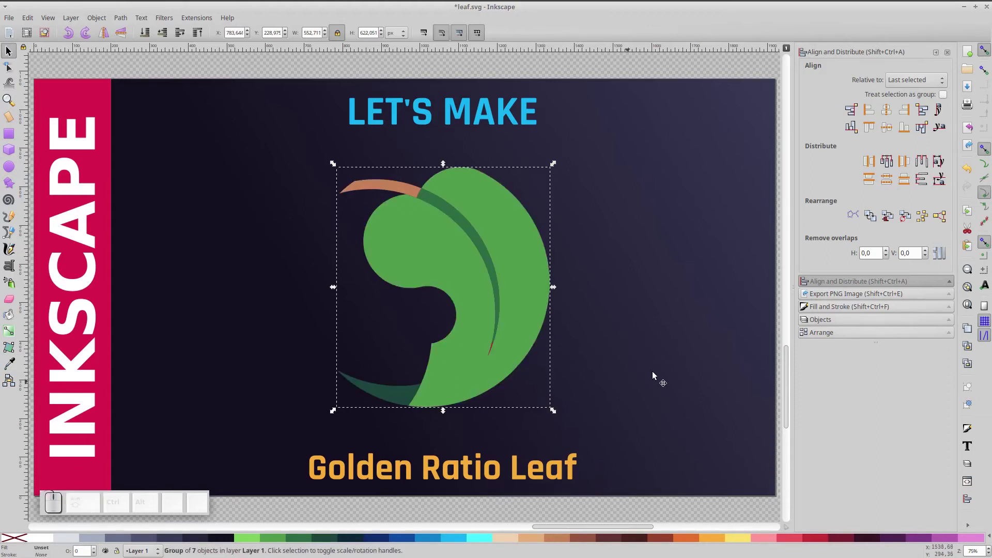
Give the pointed lower-left piece inside the group a linear gradient fill and set its end stop to opaque dark green #1a453b
double_click(399, 399)
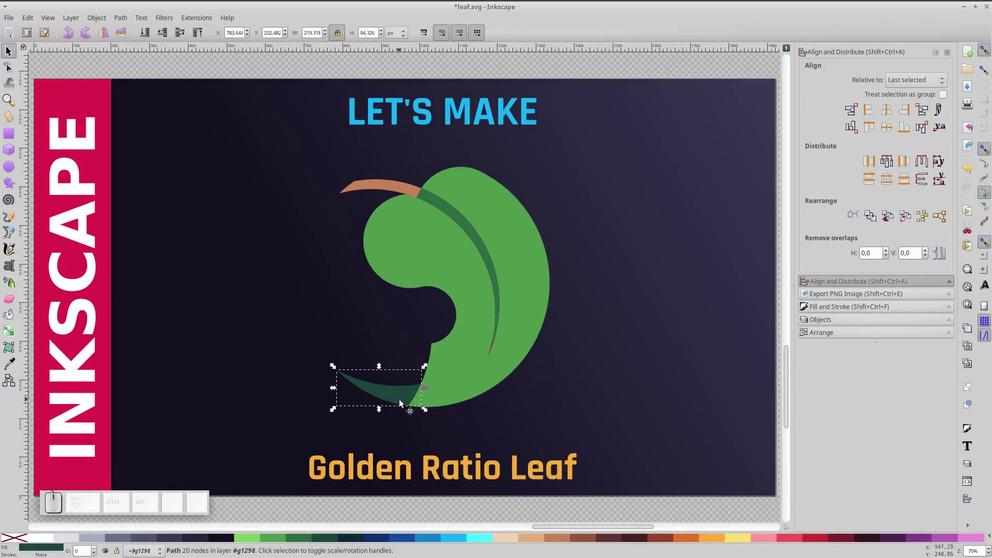
click(817, 307)
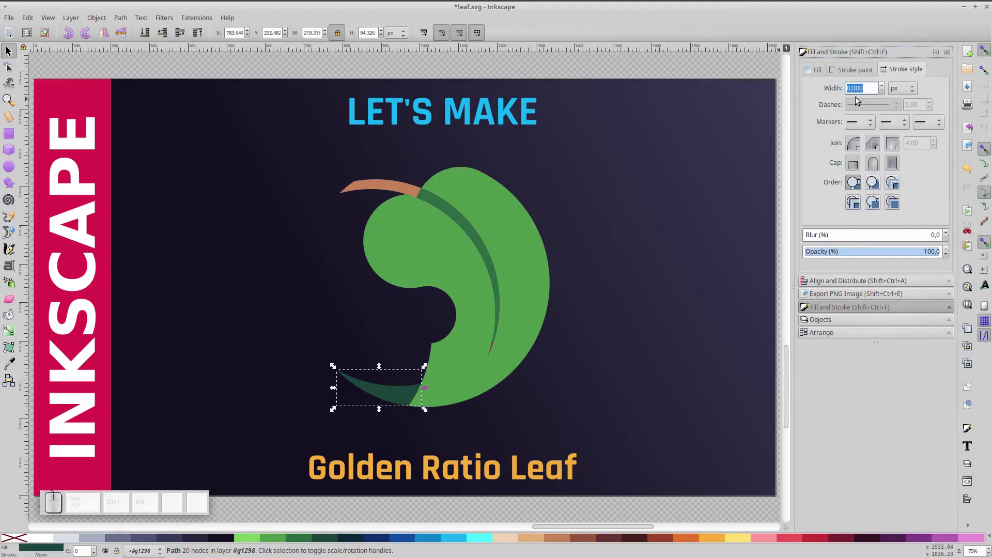
click(850, 70)
click(821, 70)
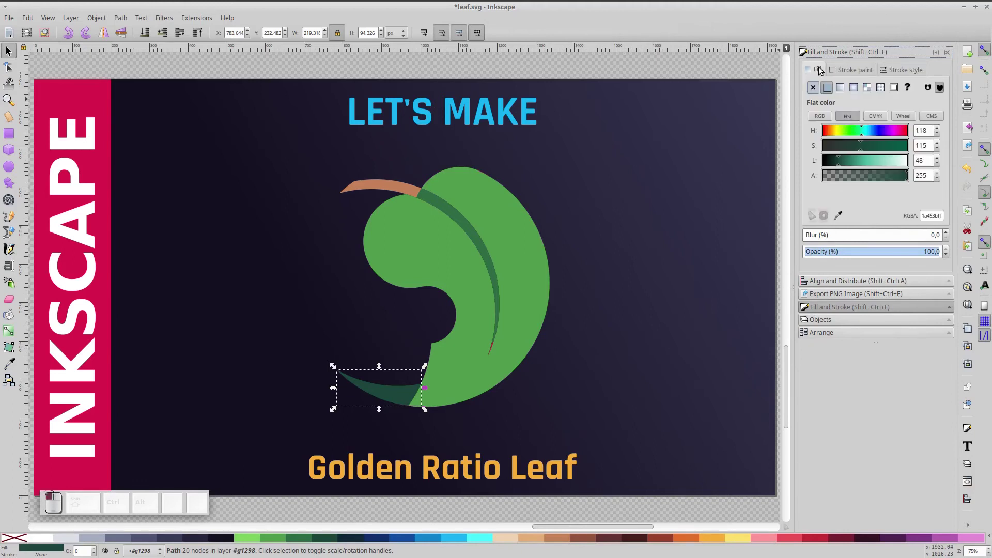
click(840, 89)
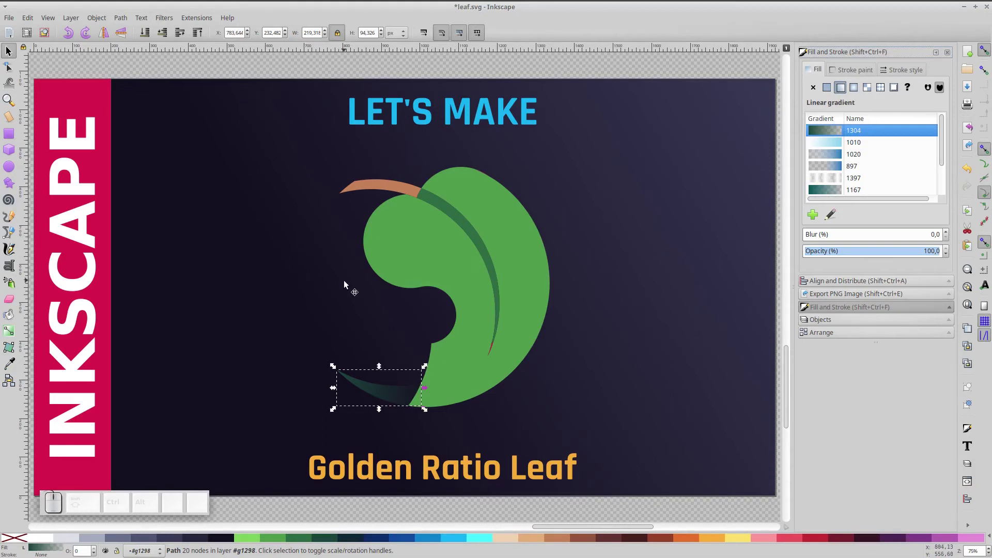
click(8, 331)
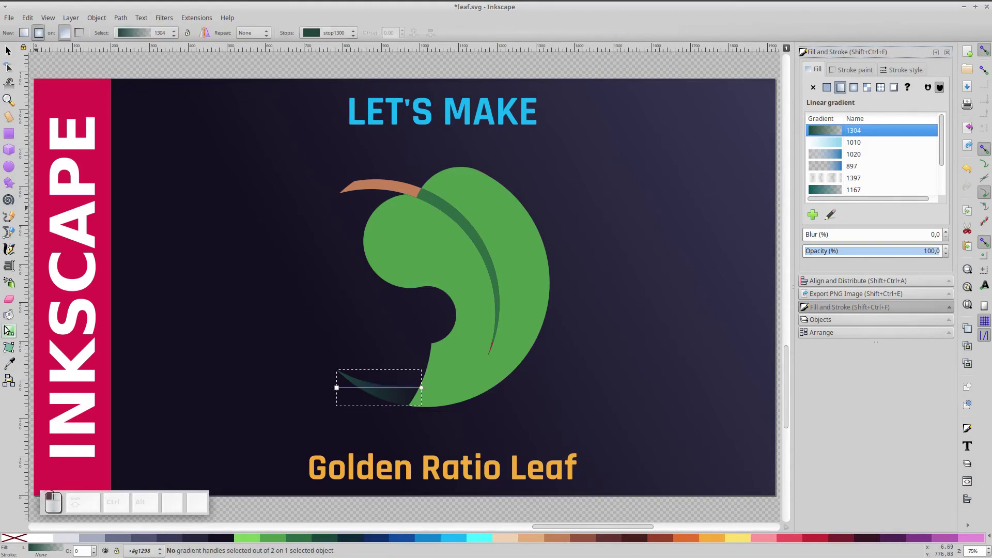
click(337, 388)
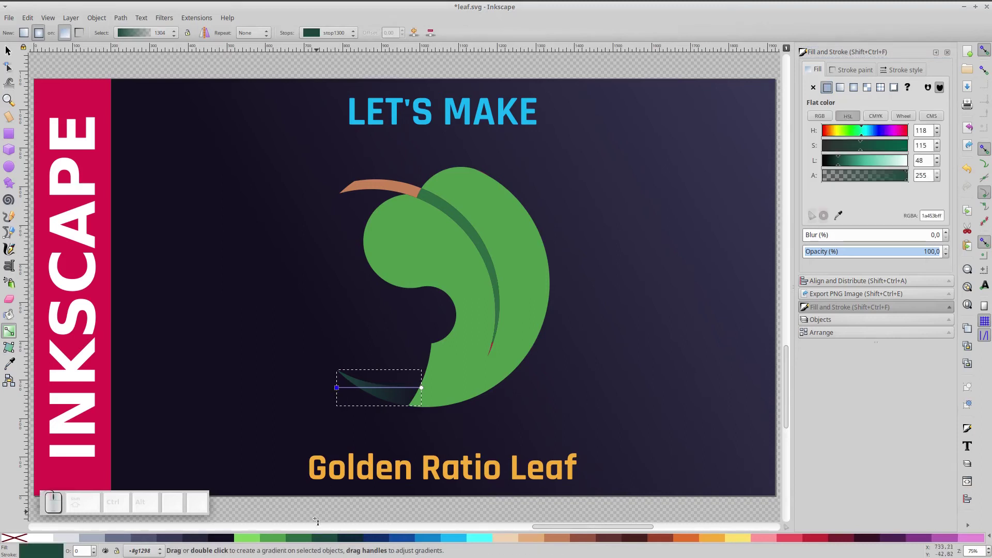
click(421, 387)
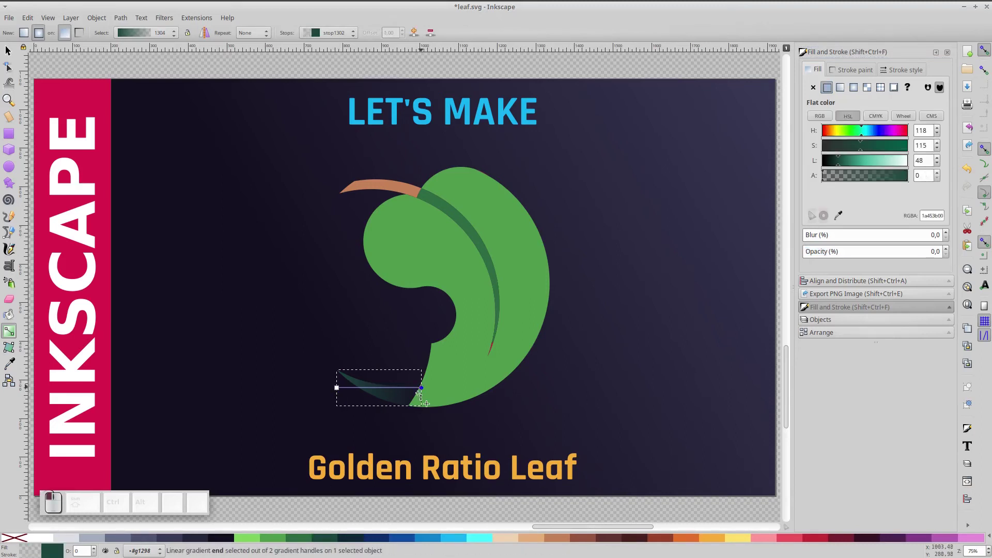
click(330, 538)
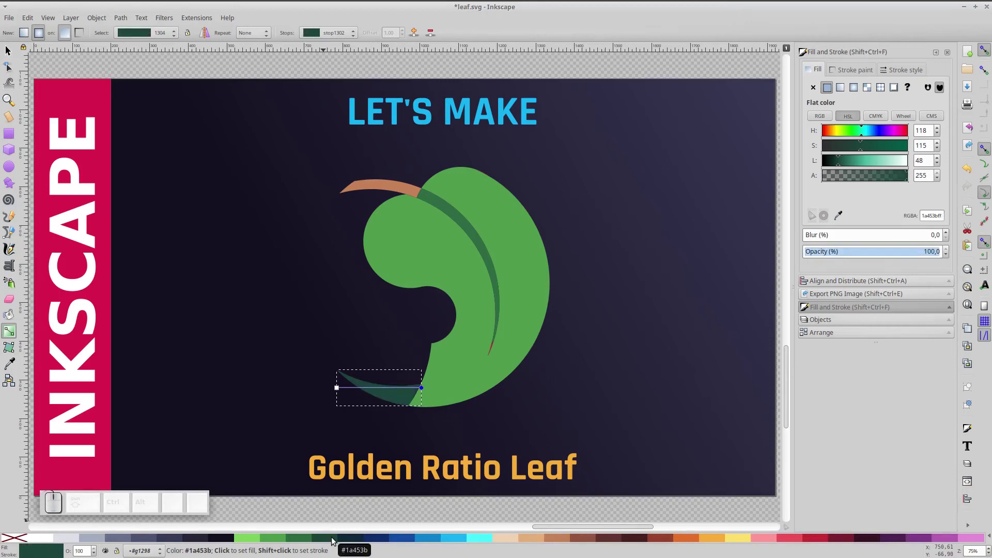
Move the lower-left piece's gradient start inward from the tip and color the start stop medium green
drag(337, 387, 373, 393)
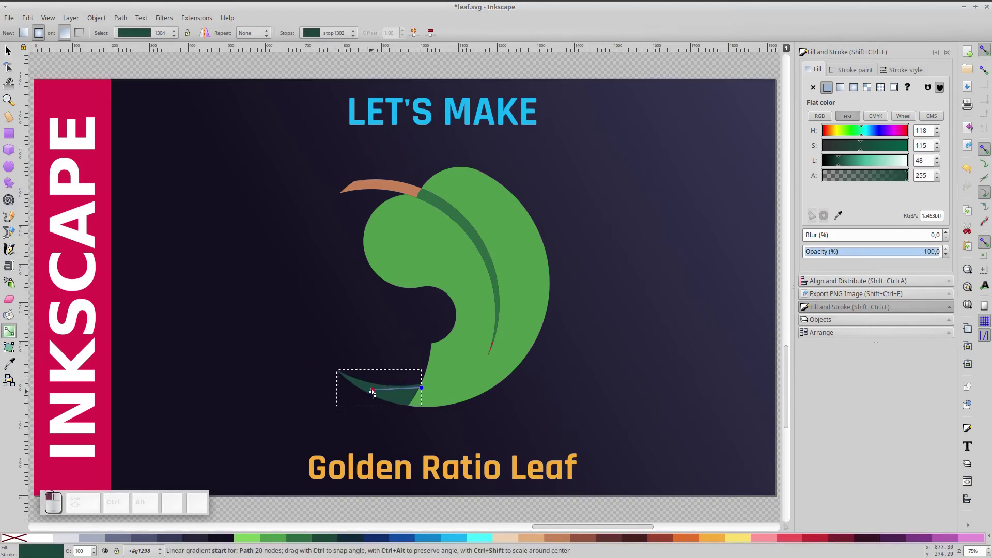
click(421, 387)
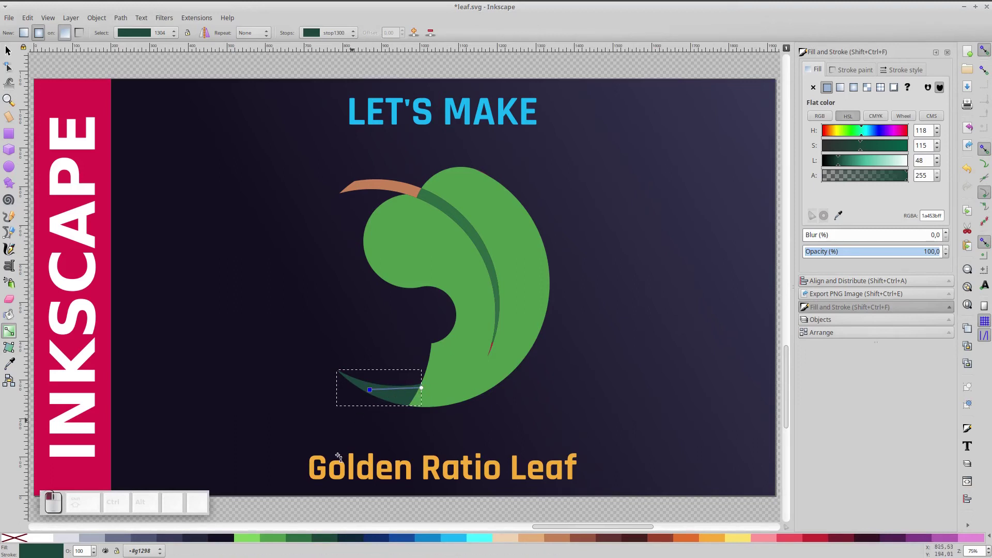
click(298, 539)
drag(370, 390, 358, 385)
Give the leaf body a linear gradient from the rounded left lobe to the right edge, with an opaque #2e6a42 end stop
click(473, 352)
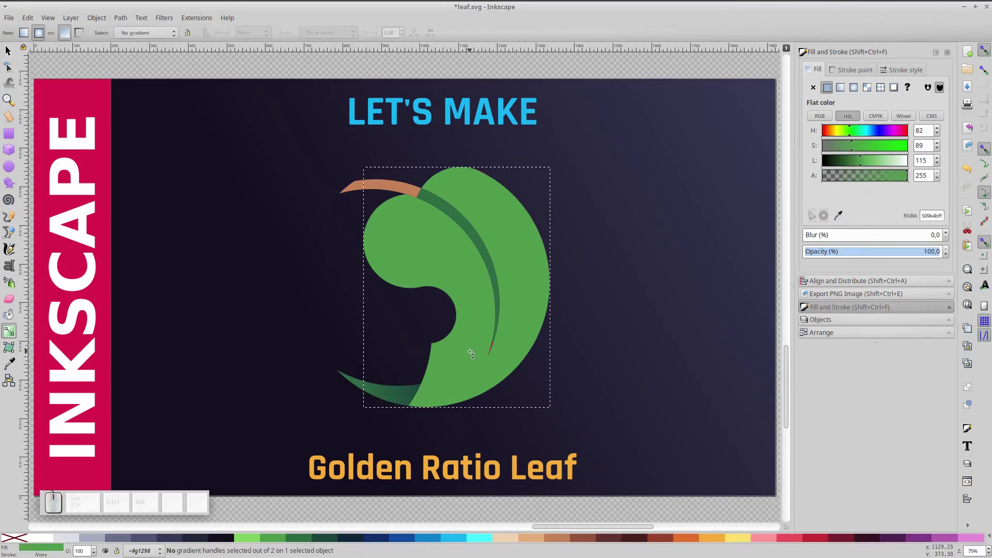
click(840, 87)
drag(364, 287, 381, 242)
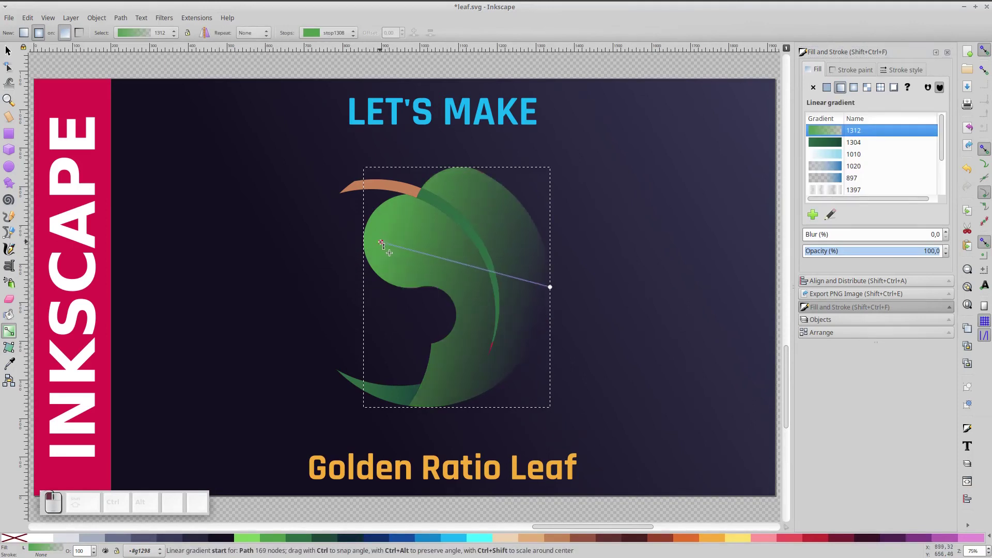
click(550, 287)
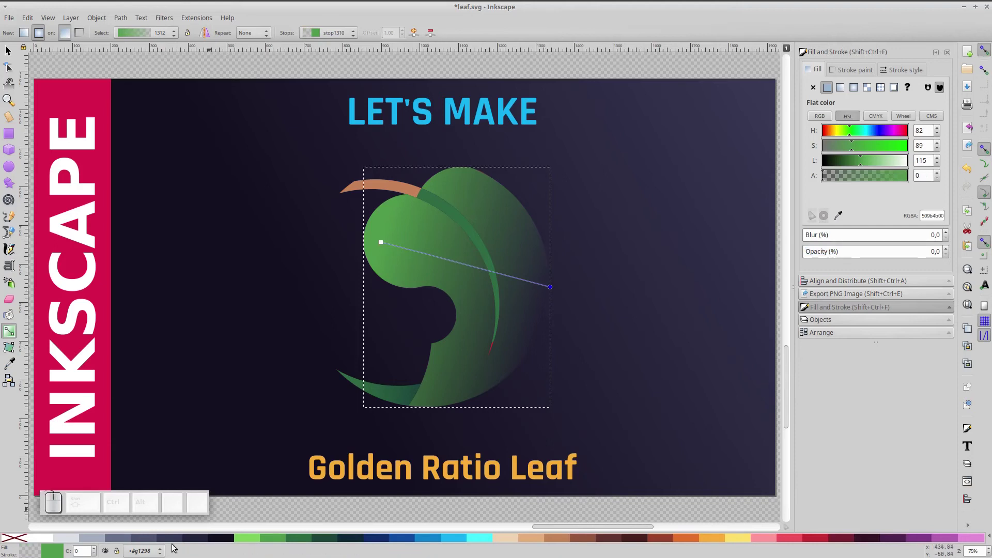
click(272, 538)
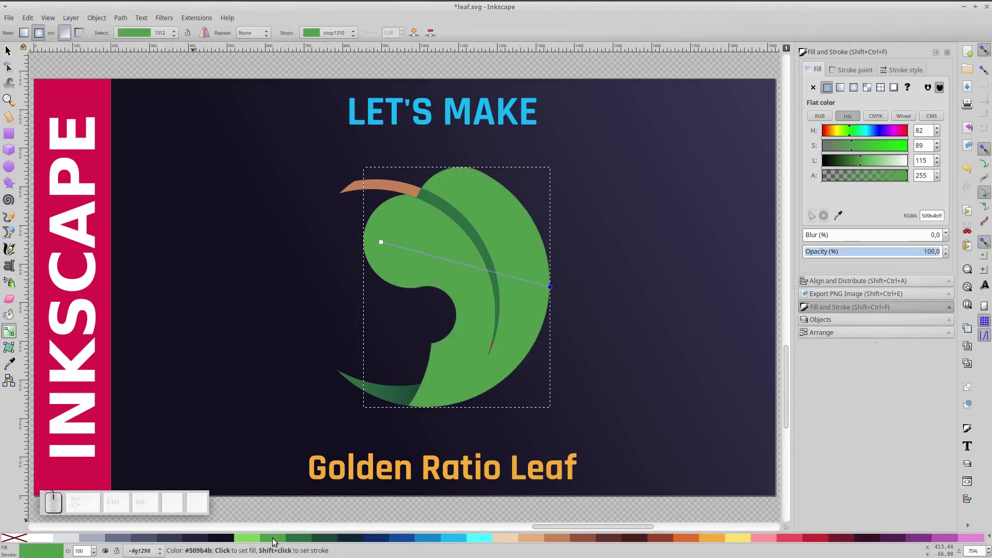
click(296, 539)
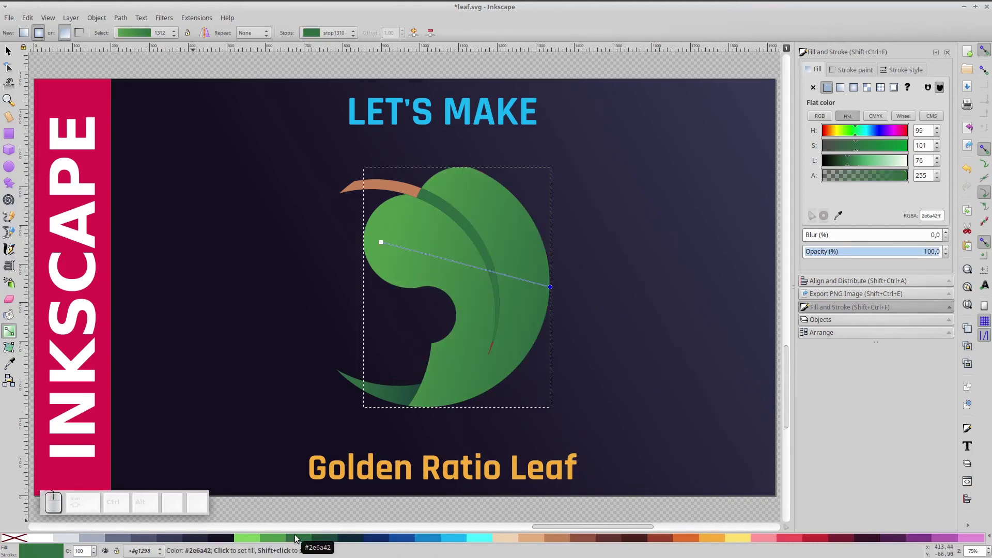
drag(550, 287, 555, 312)
Unite the leaf's central vein with its small red tip and fill the merged shape with dark green #1a453b
click(7, 52)
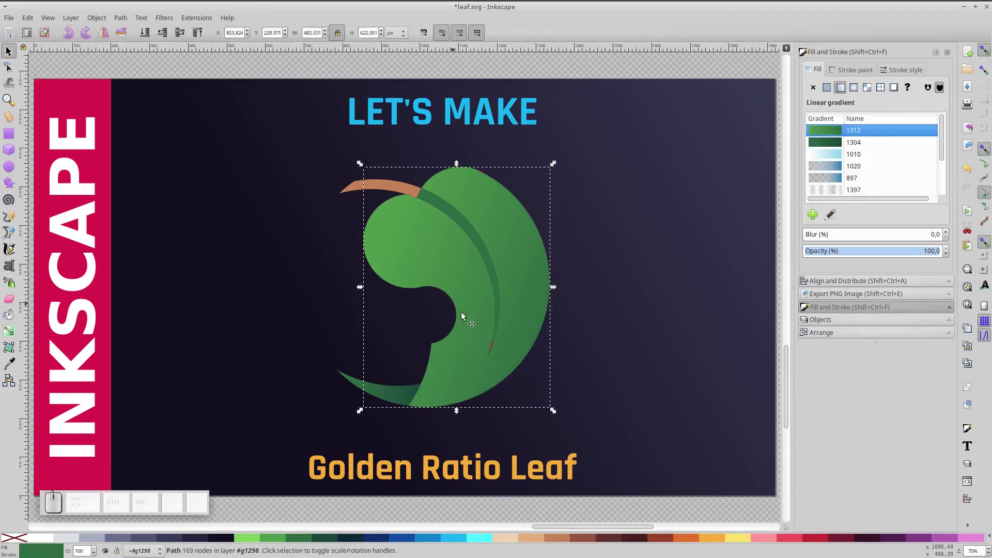
scroll(501, 355, up, 3)
ctrl+click(472, 327)
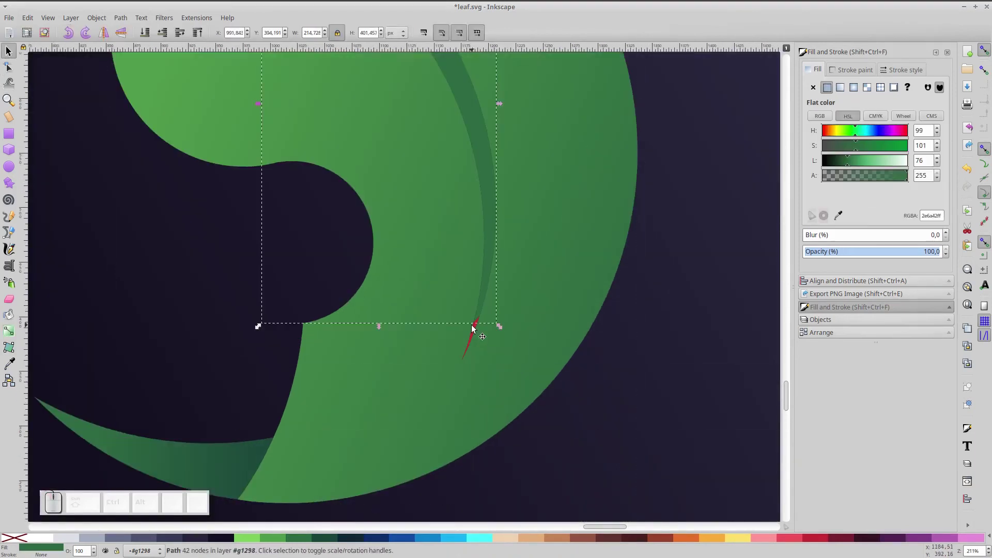
shift+click(473, 330)
key(ctrl+plus)
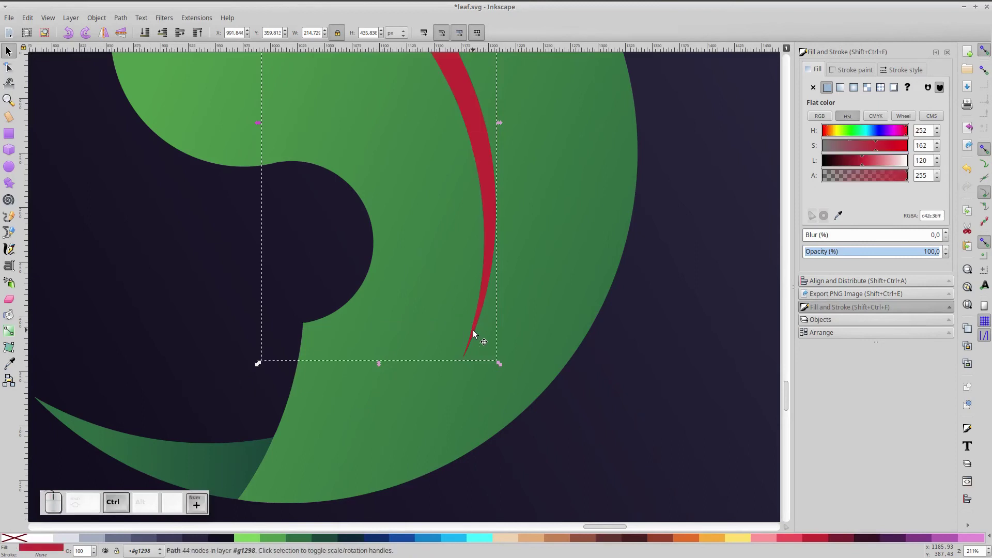
drag(472, 284, 456, 414)
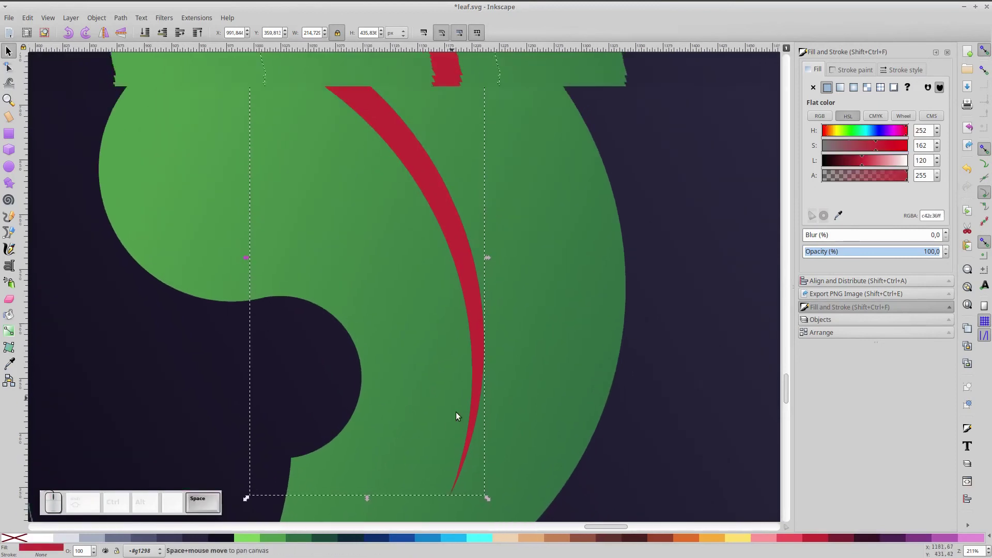
click(320, 539)
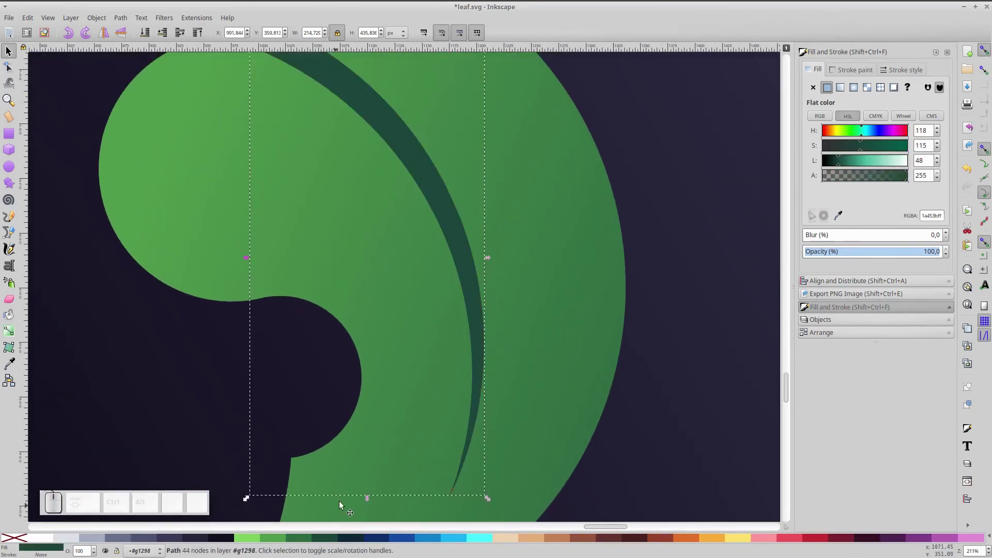
click(293, 407)
key(5)
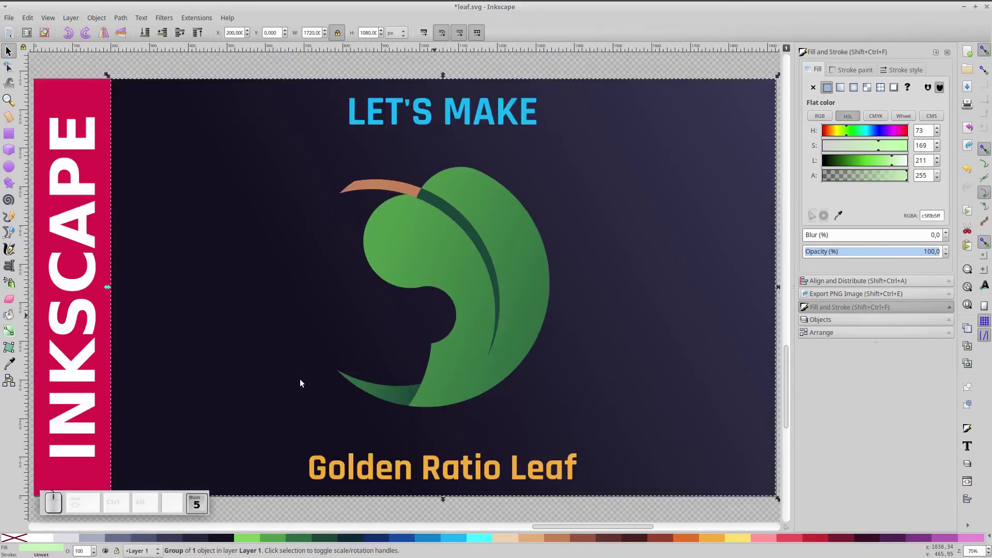
Fill the stem inside the leaf group with brown #945542 and save the document
click(403, 188)
double_click(414, 187)
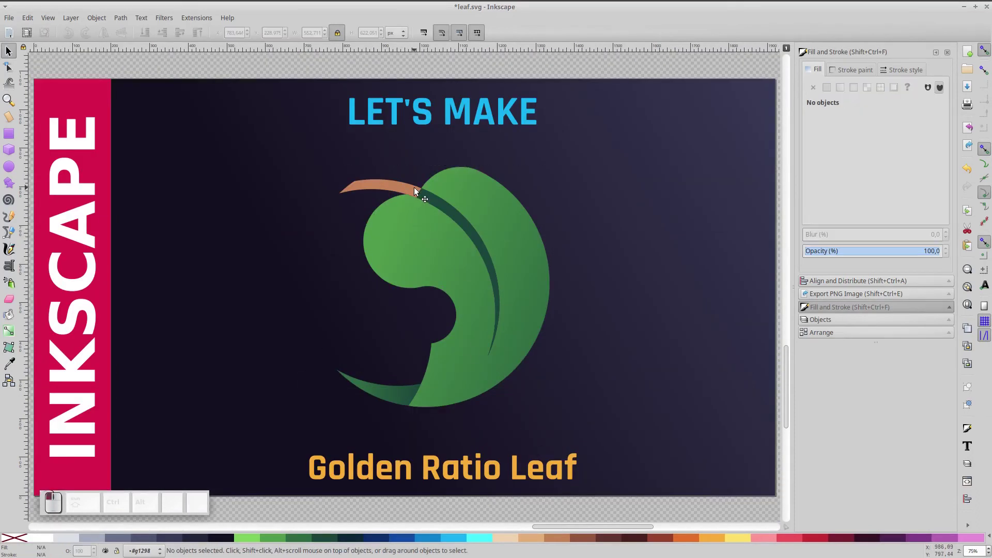
click(594, 540)
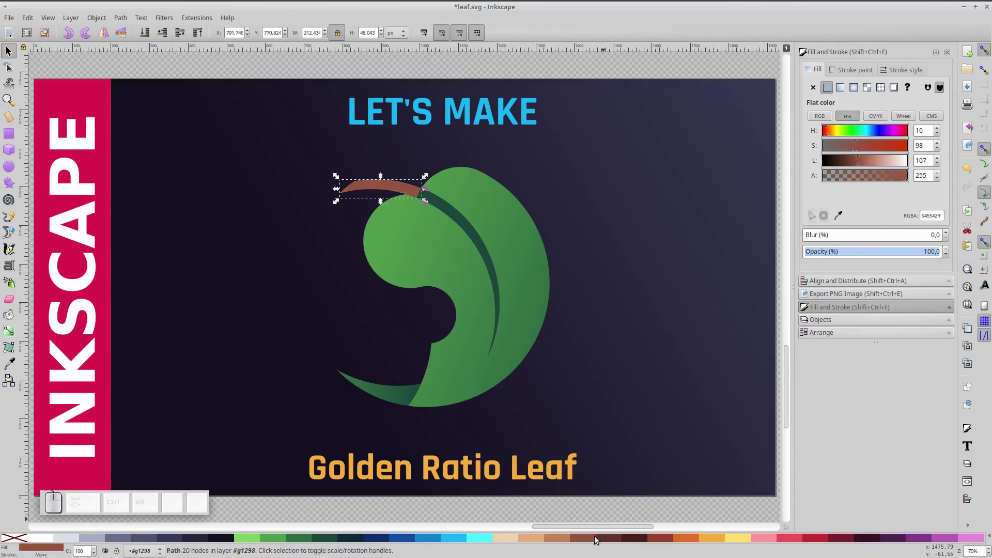
click(587, 382)
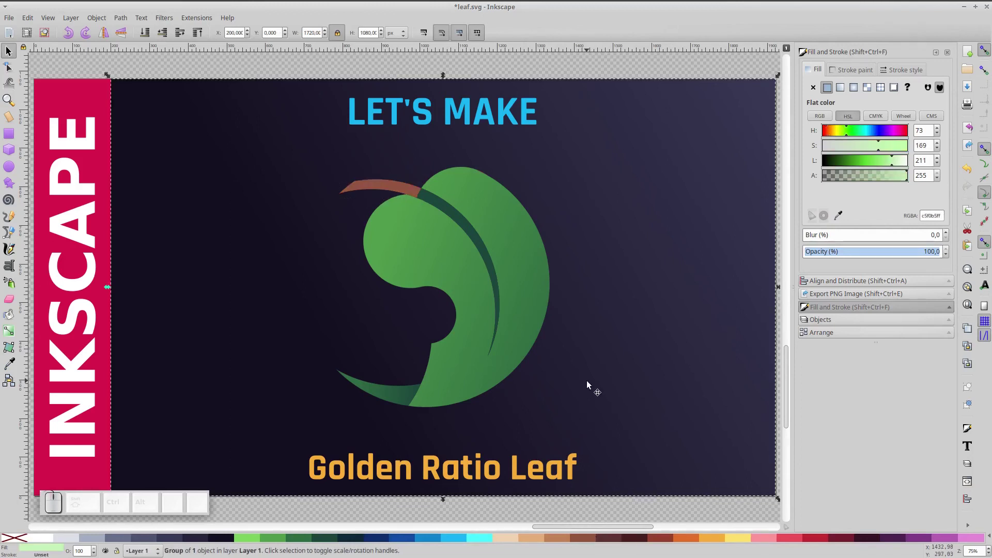
key(ctrl+s)
click(506, 246)
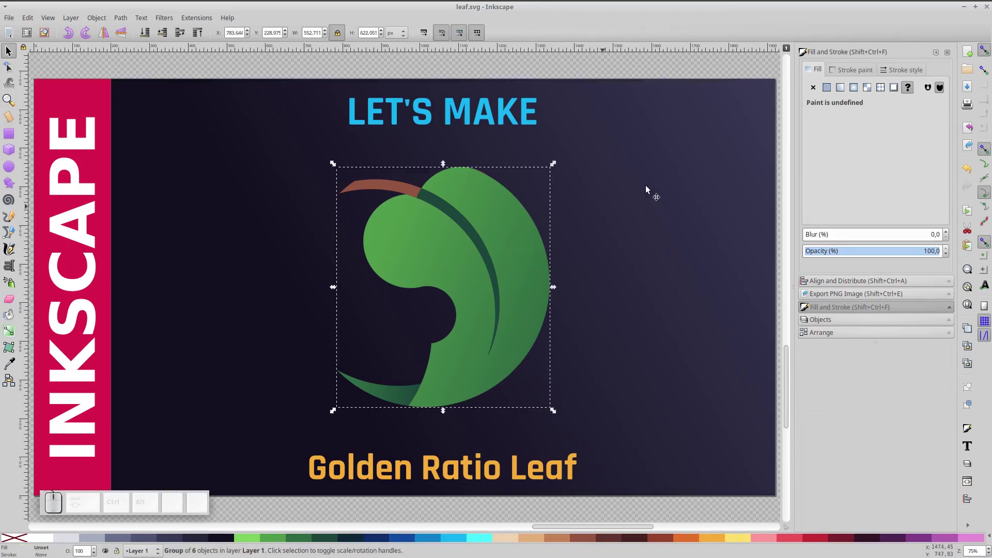
click(711, 64)
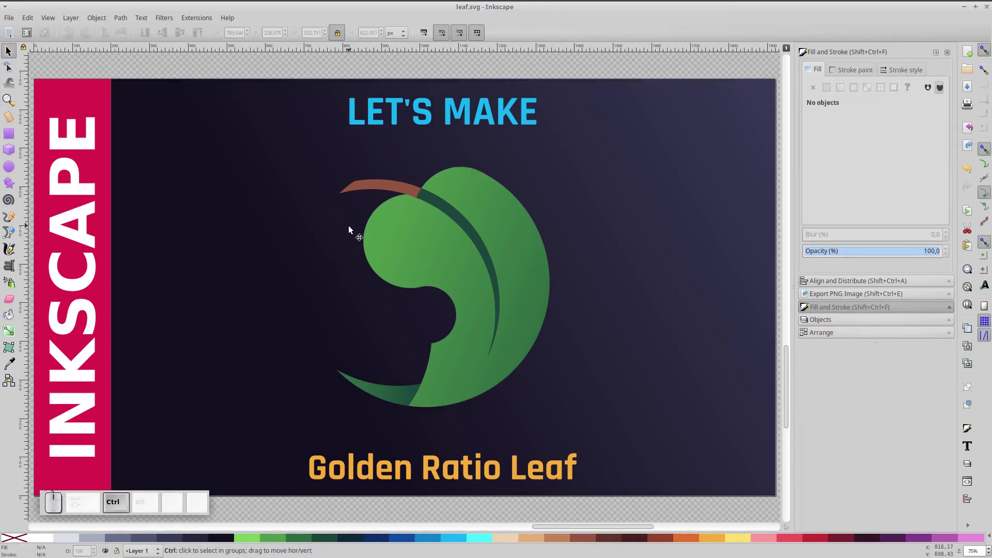
Move the group of eight construction circles from beside the page onto the leaf and raise it to the top
ctrl+scroll(348, 226, down, 2)
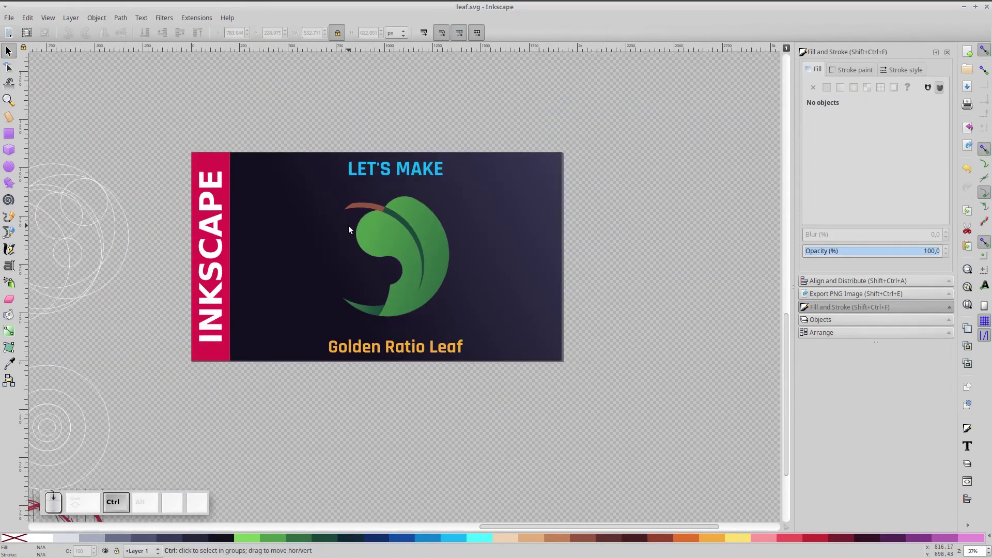
click(105, 205)
drag(107, 201, 452, 208)
click(198, 33)
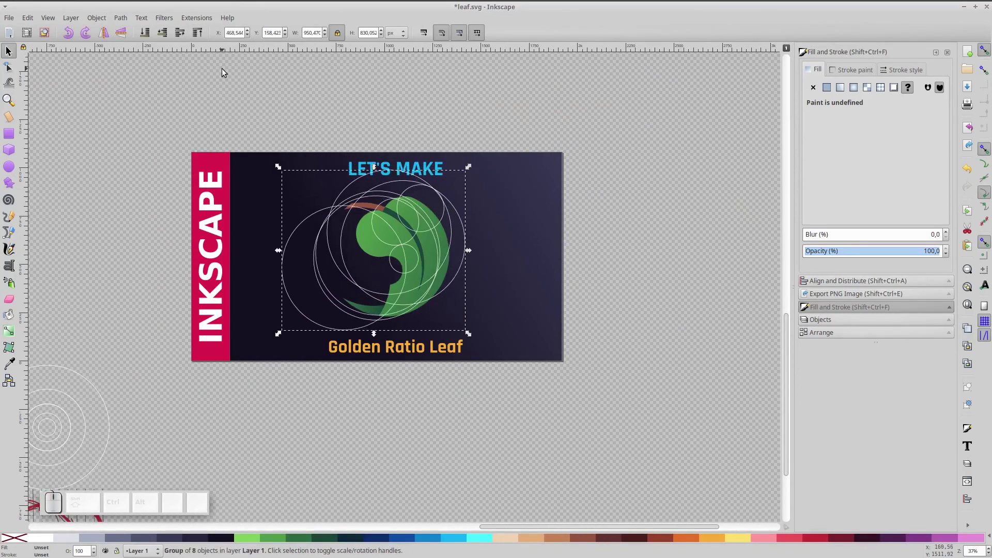
Position the circle group precisely so its outlines coincide with the leaf's edges and the stem's corner
key(5)
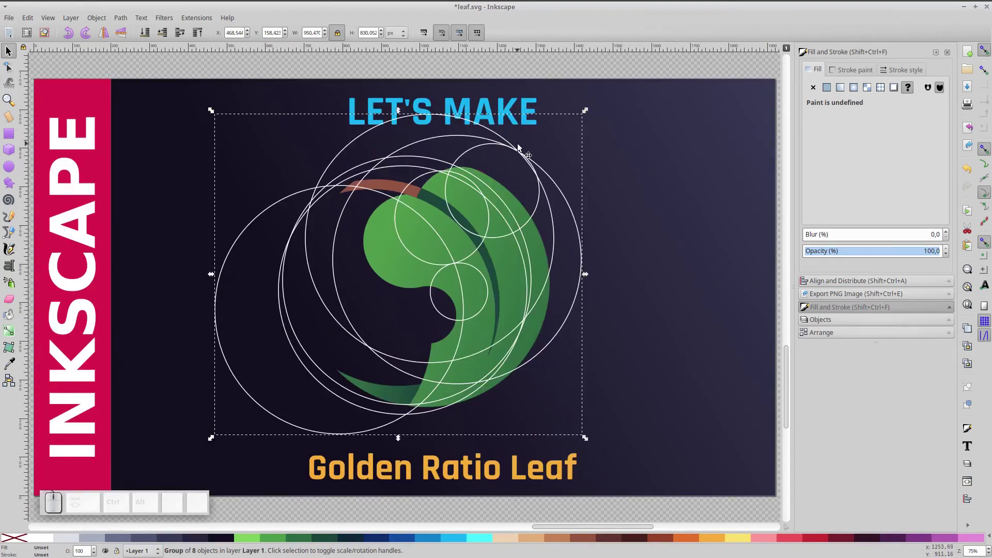
drag(494, 148, 477, 170)
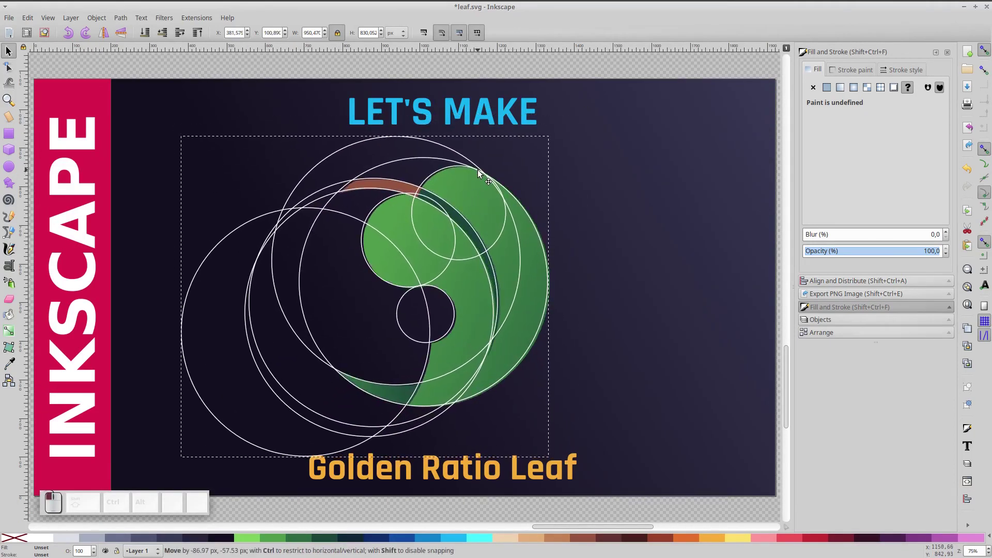
scroll(349, 191, up, 4)
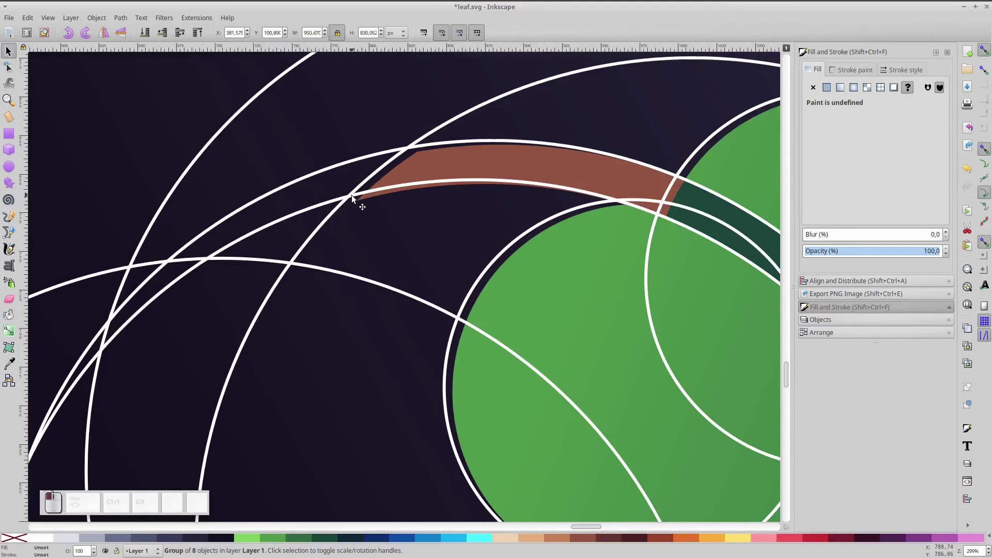
drag(362, 197, 358, 200)
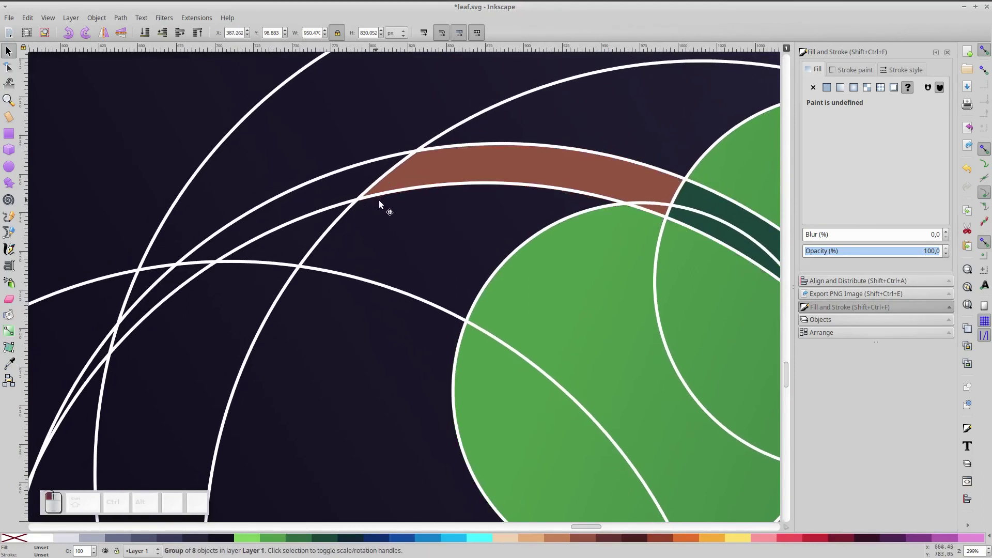
key(5)
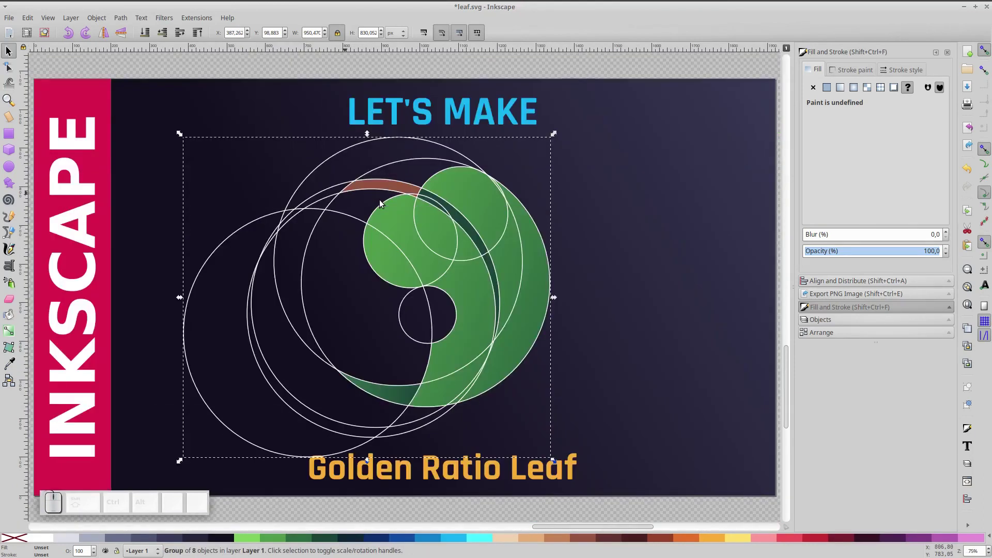
click(293, 63)
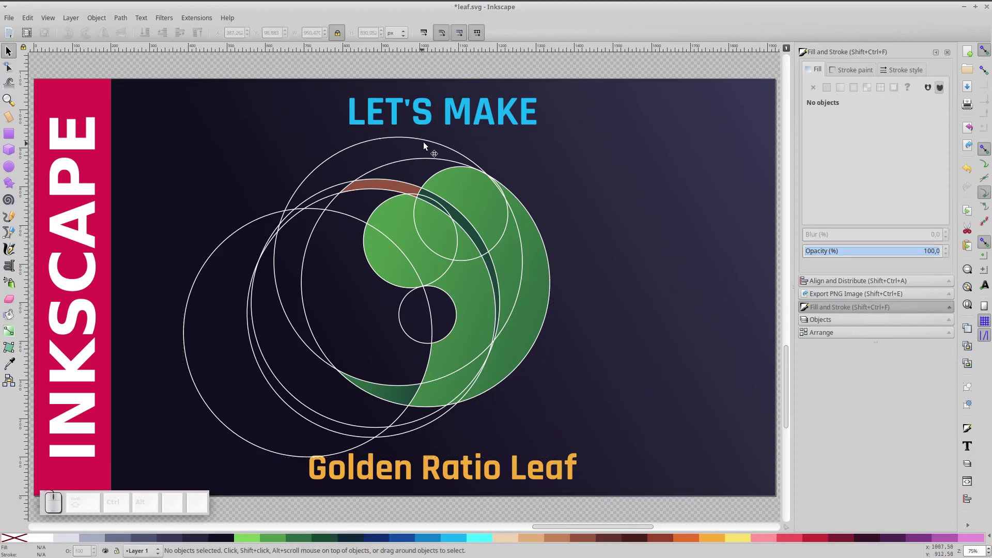
Apply a dashed stroke pattern to all eight circles inside the construction group
click(428, 138)
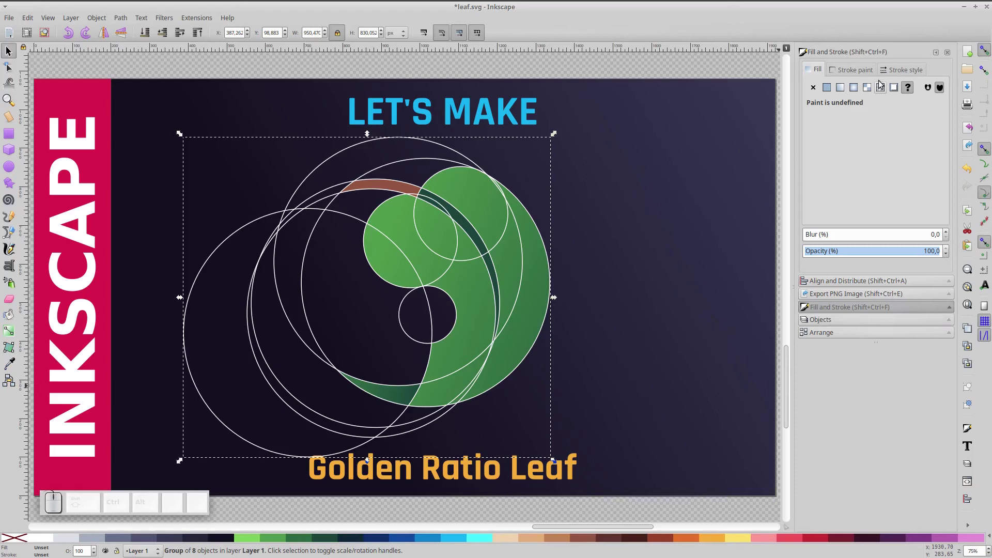
click(900, 73)
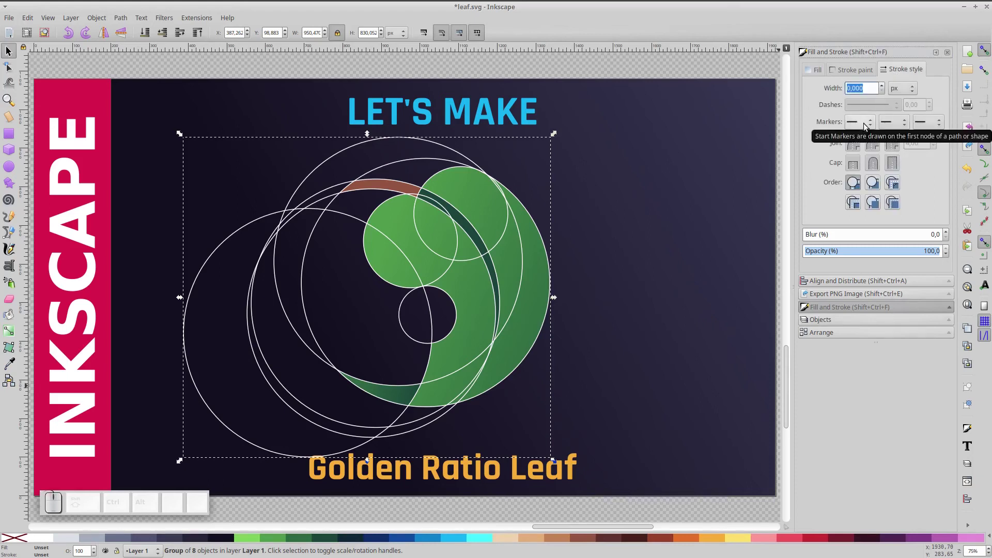
double_click(473, 167)
click(473, 166)
key(ctrl+a)
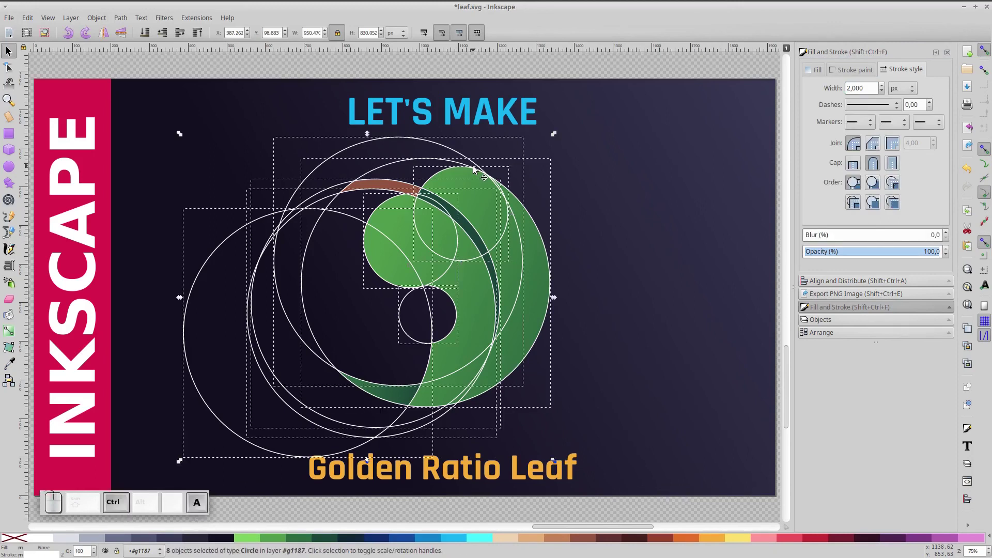
click(872, 106)
click(871, 108)
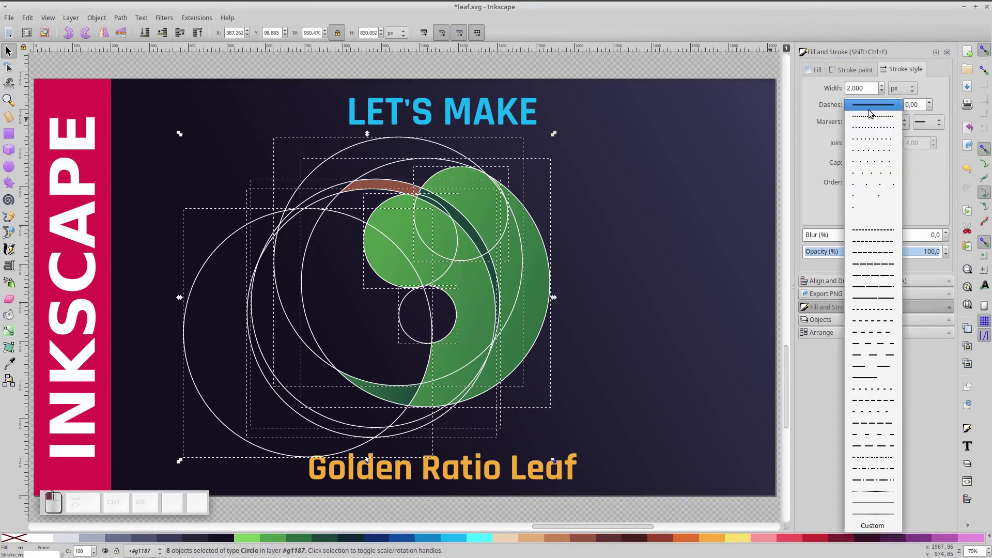
click(881, 438)
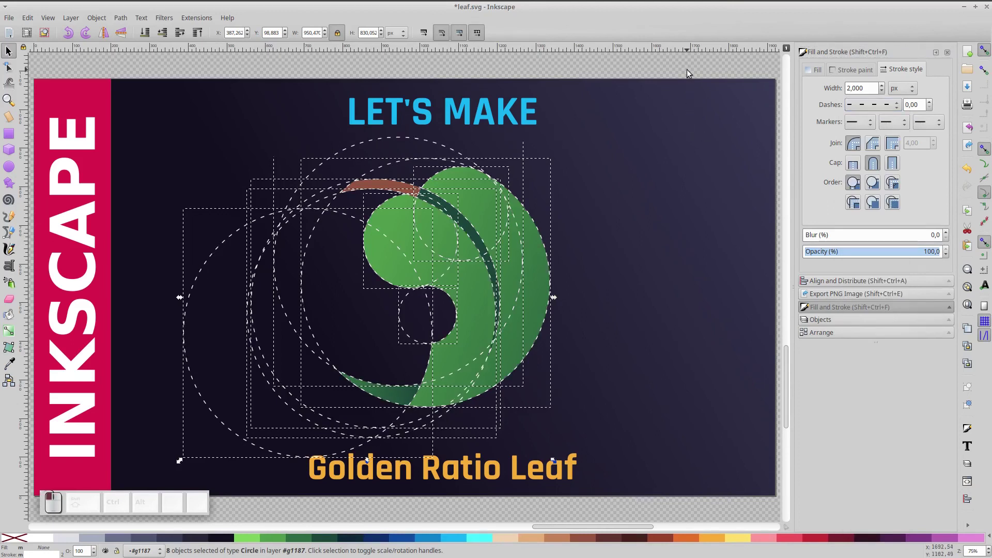
click(686, 84)
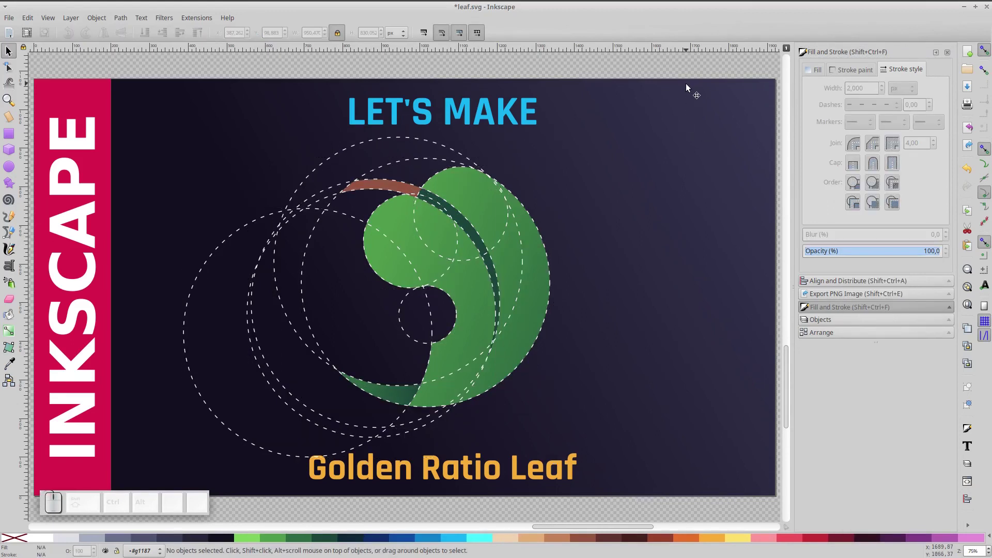
Reduce the opacity of all eight dashed circles to 30.1% and save the document
click(428, 139)
key(ctrl+a)
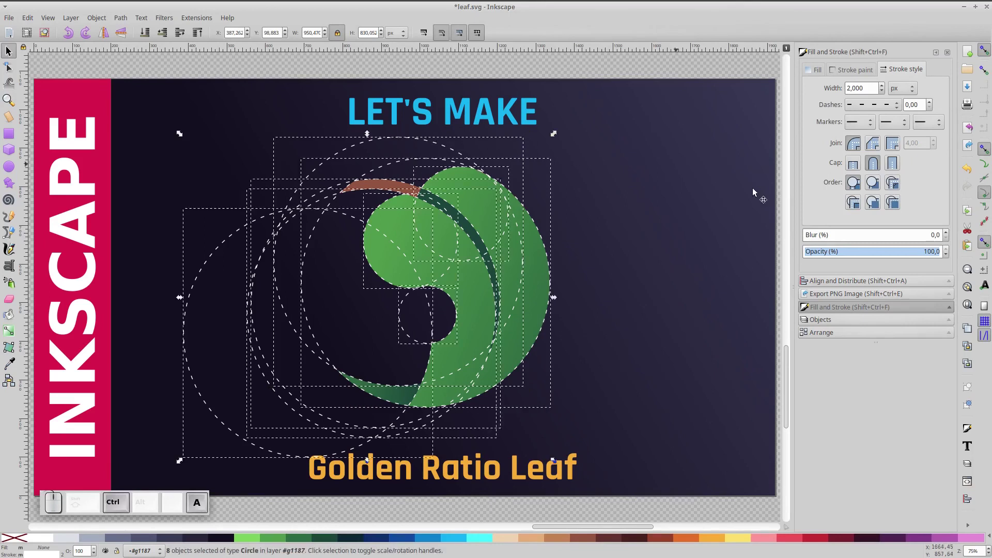
drag(880, 254, 844, 257)
click(631, 73)
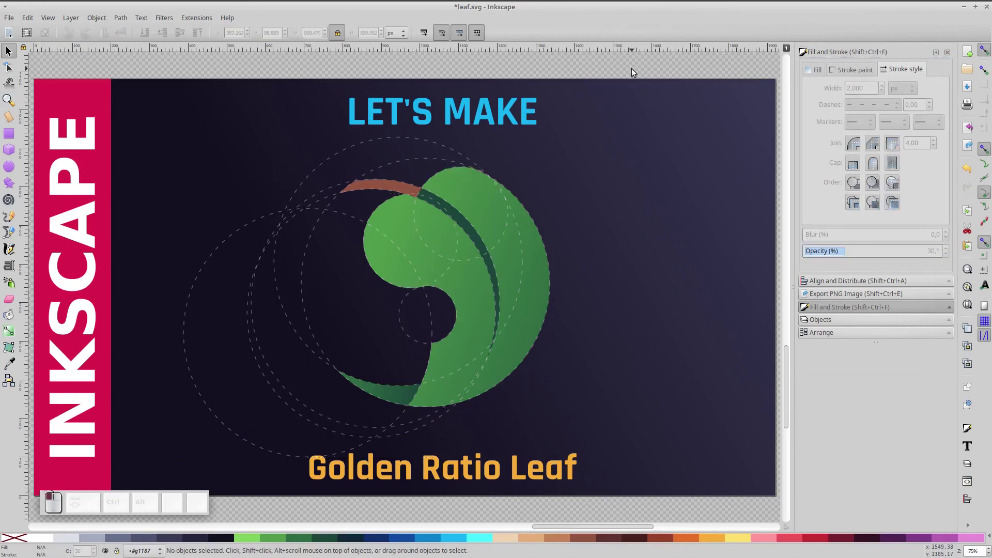
key(ctrl+s)
Group the dashed circles with the leaf and rotate the combined group clockwise by about 15°
click(483, 124)
click(483, 172)
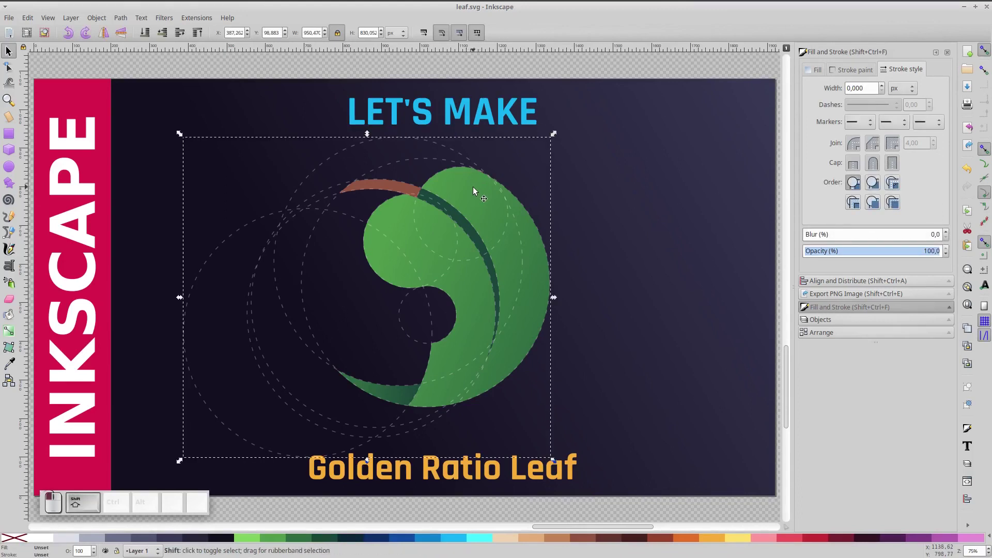
click(473, 187)
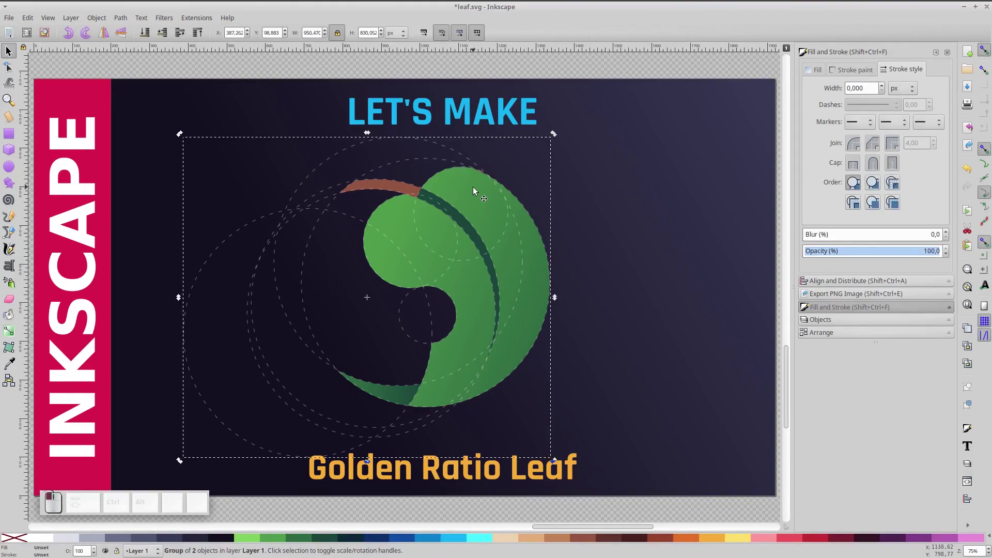
drag(556, 145, 616, 177)
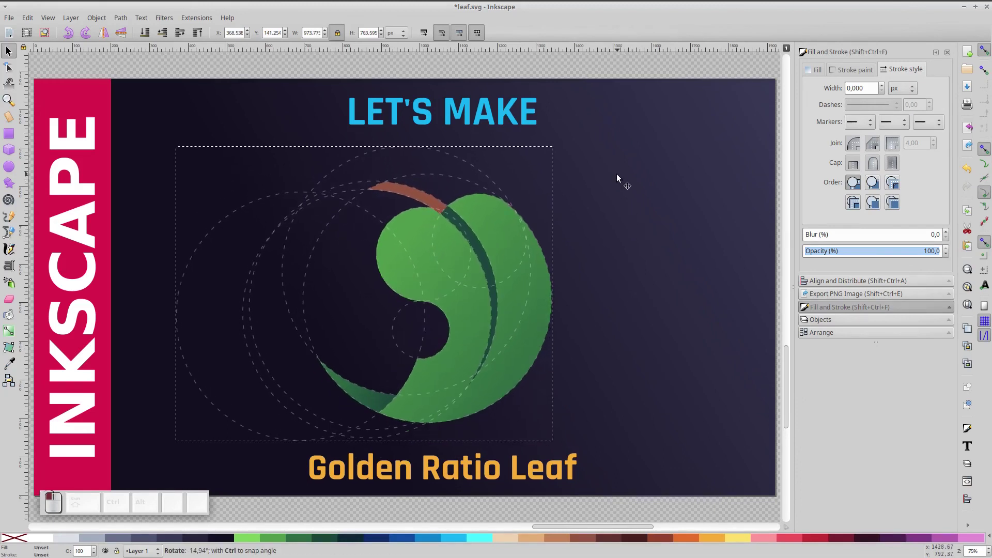
Center the rotated group horizontally and vertically on the dark background
shift+click(622, 205)
click(858, 281)
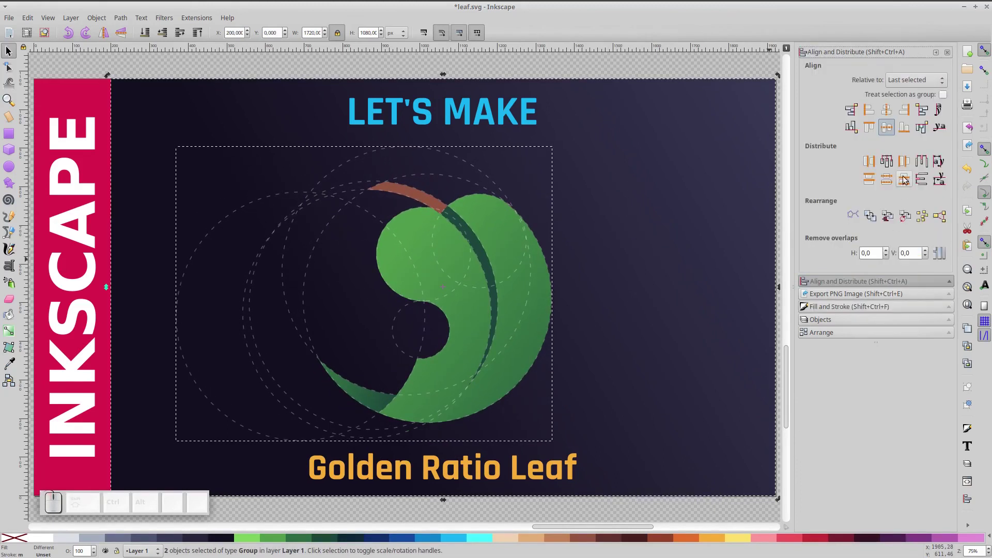
click(885, 111)
click(887, 127)
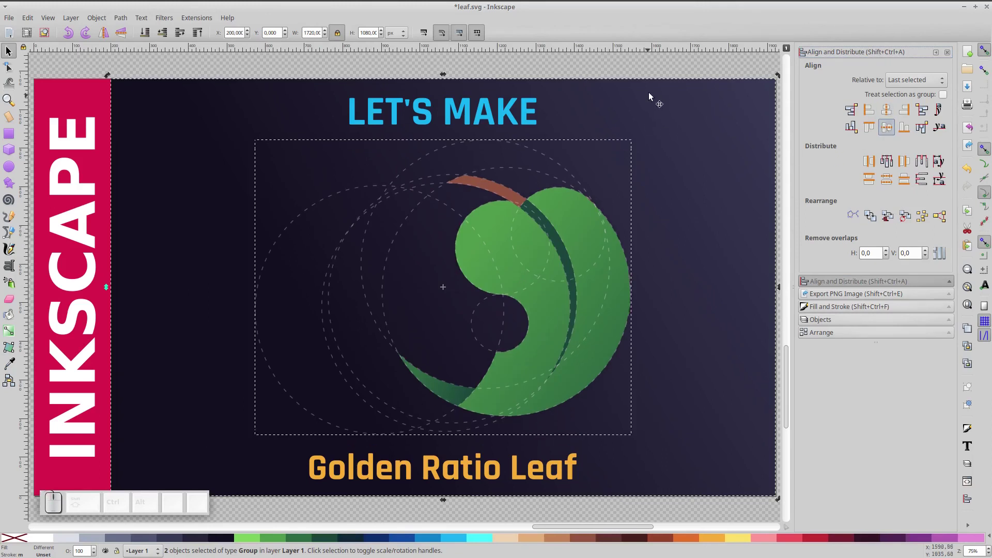
click(653, 69)
Shift the combined leaf and circle group slightly left, keeping its vertical position, and save the document
click(597, 233)
drag(598, 240, 578, 238)
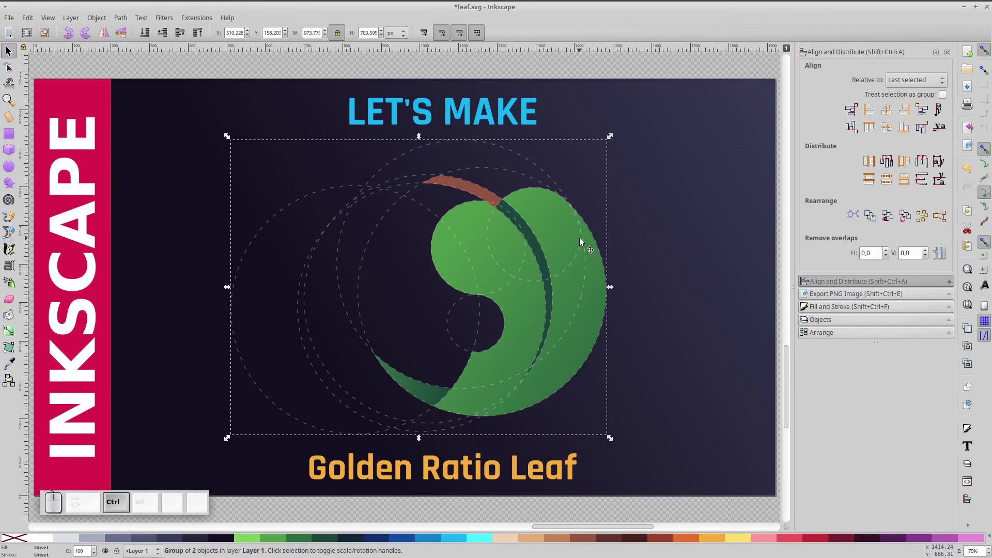
click(673, 155)
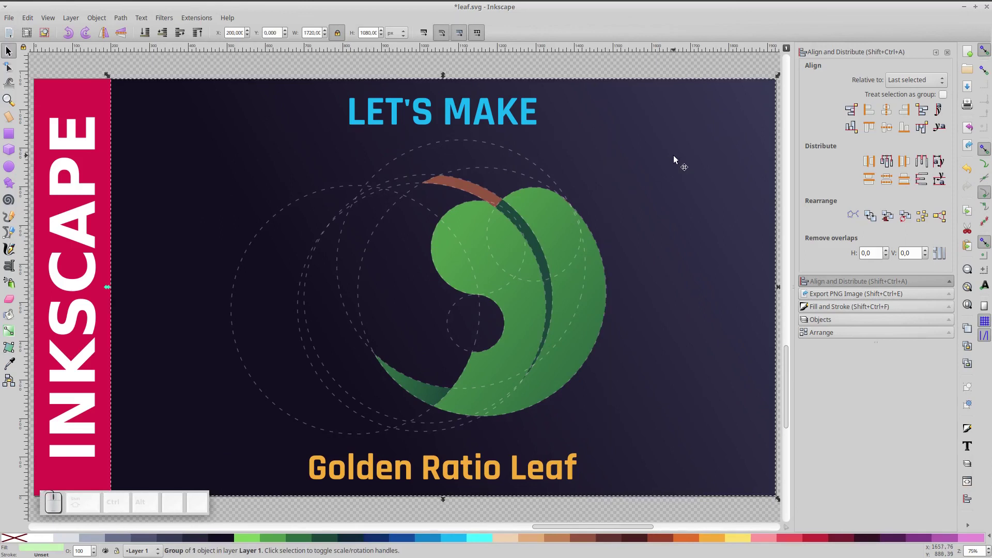
key(ctrl+s)
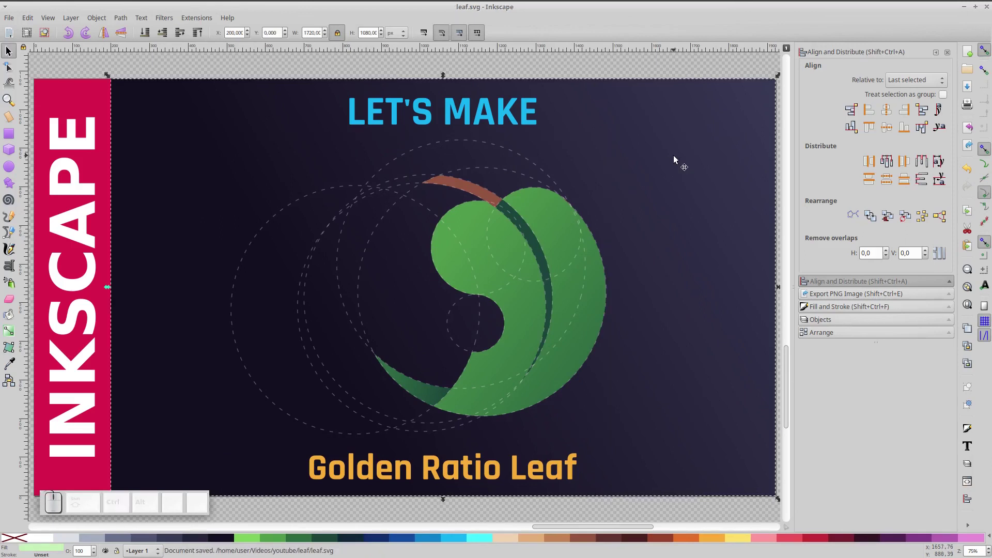